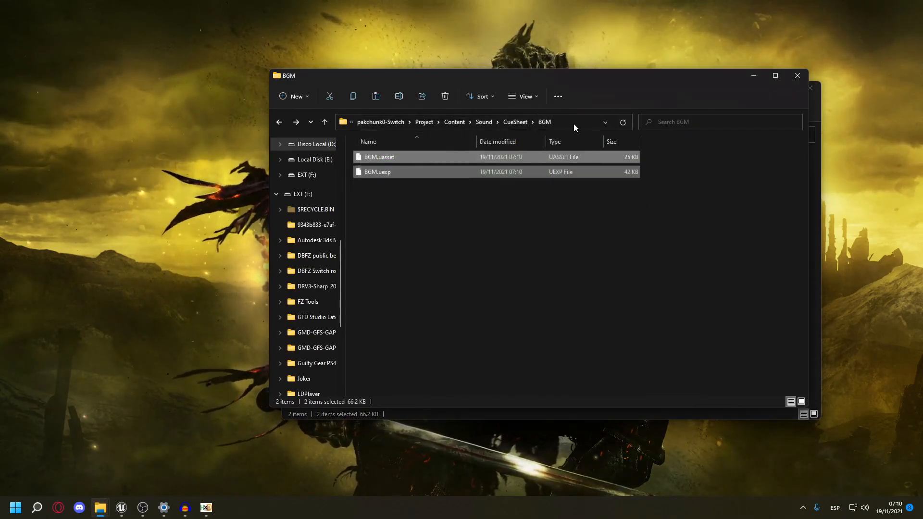
Open BGM.uexp from the pakchunk0-Switch CueSheet\BGM folder in the HxD hex editor
left_click(573, 123)
left_click(472, 222)
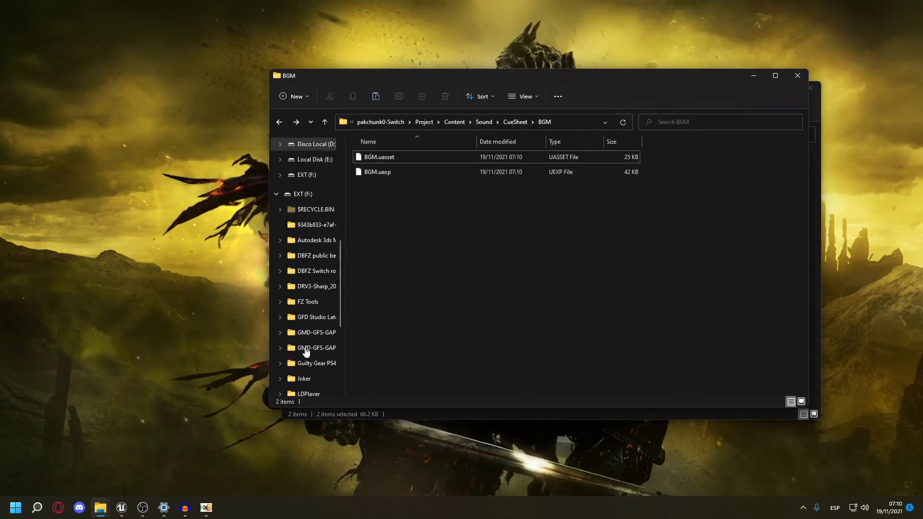
mouse_move(206, 507)
left_click(219, 469)
key("alt+Tab")
left_click_drag(378, 172, 151, 105)
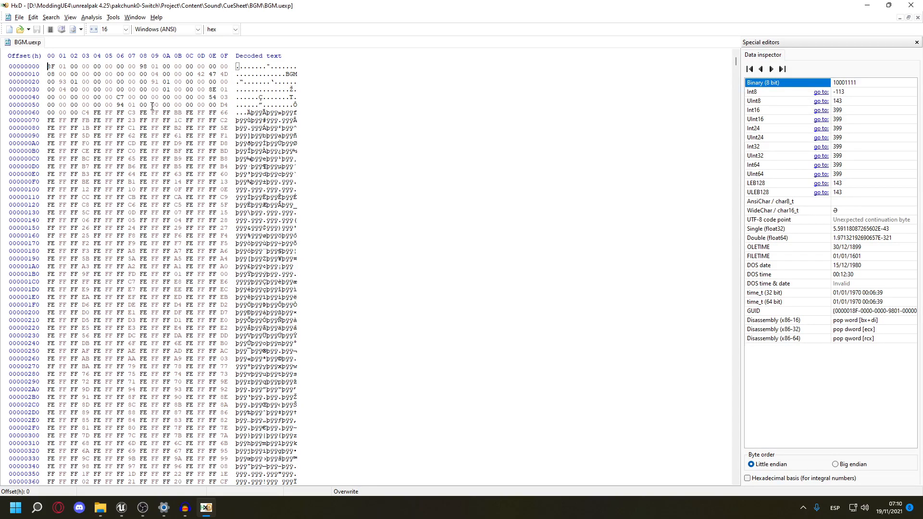
scroll(257, 144, "down", 13)
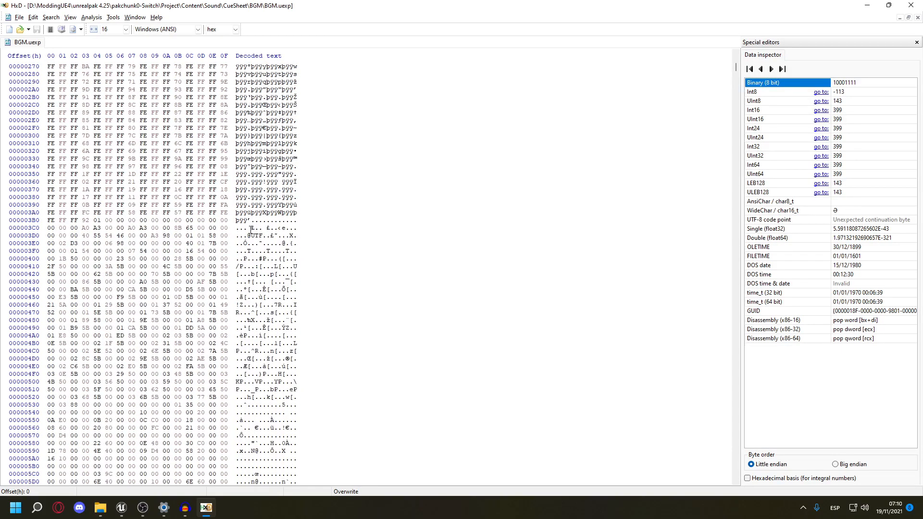
left_click(248, 236)
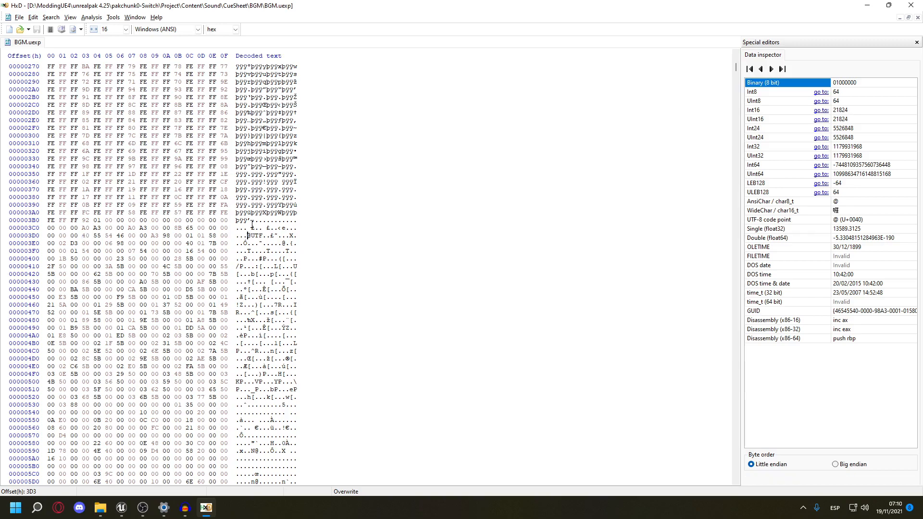
key("shift+Right")
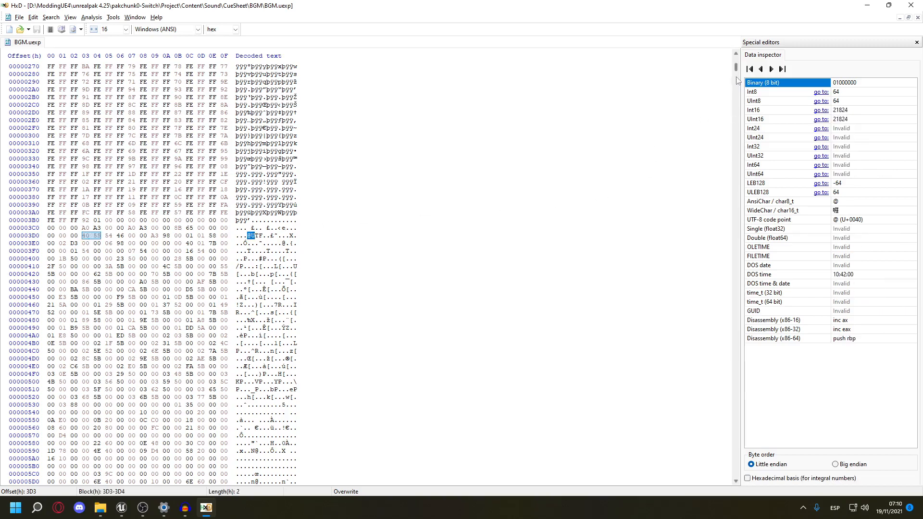
left_click_drag(736, 70, 740, 487)
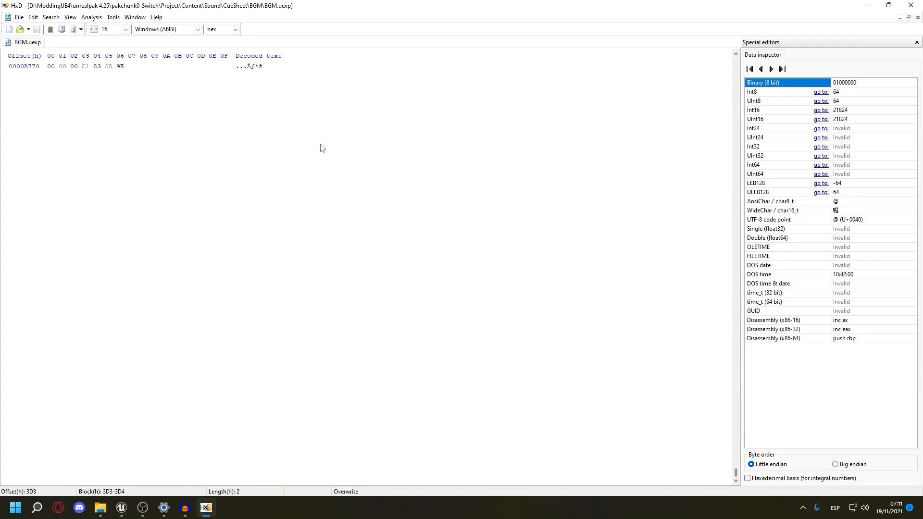
left_click(111, 69, "shift")
Copy the selected bytes into a new file, accepting the file size change
left_click(16, 19)
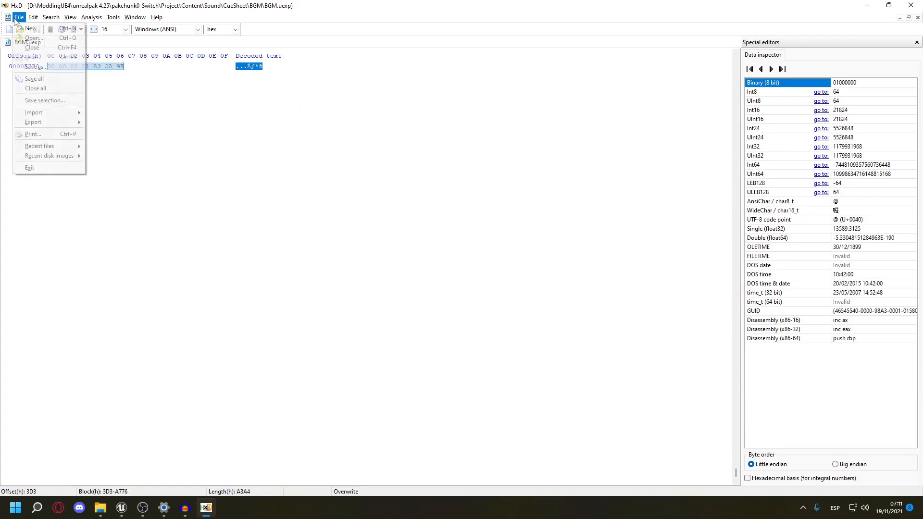
left_click(29, 35)
key("ctrl+v")
key("Return")
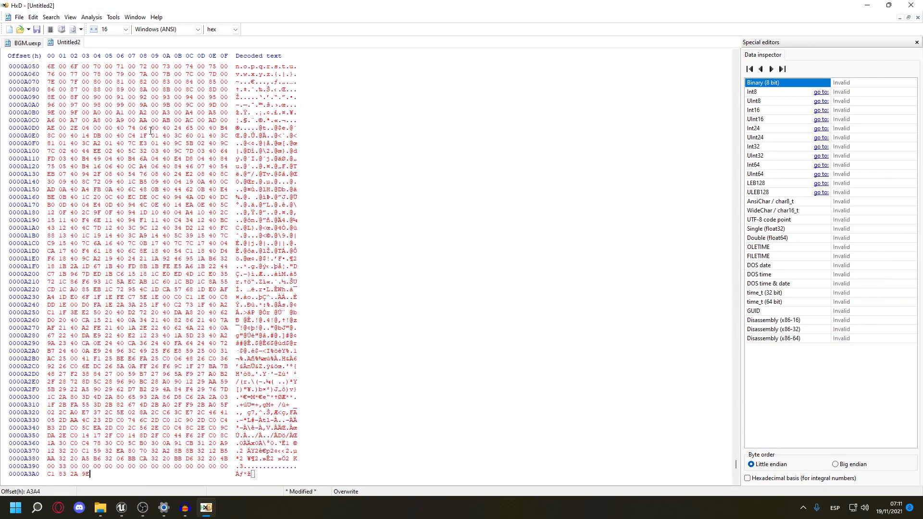
Start saving the new file under the name BGM.acb with the file type left at all files
left_click(19, 16)
left_click(30, 72)
type("BGM.acb")
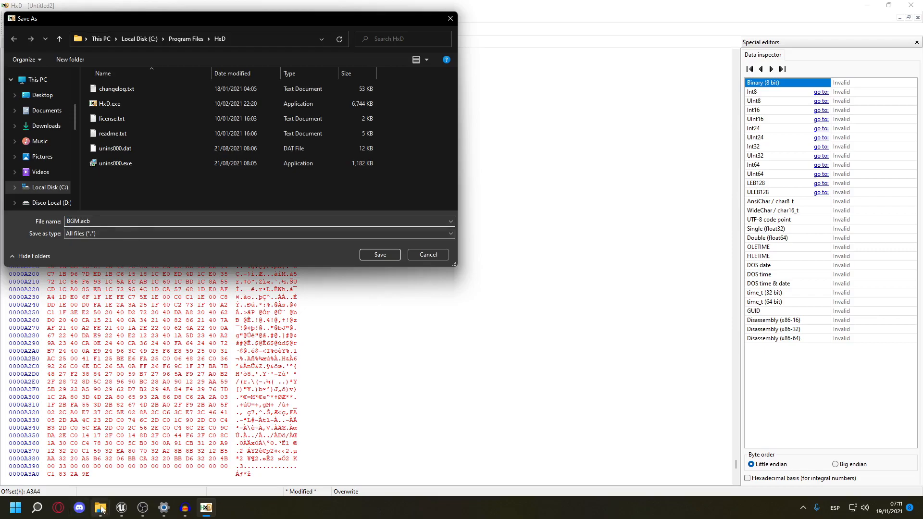
Switch to the shinmegoomygame File Explorer window and browse to Project\Content\Sound\Stream\BGM, where BGM.awb is stored
mouse_move(100, 511)
left_click(64, 465)
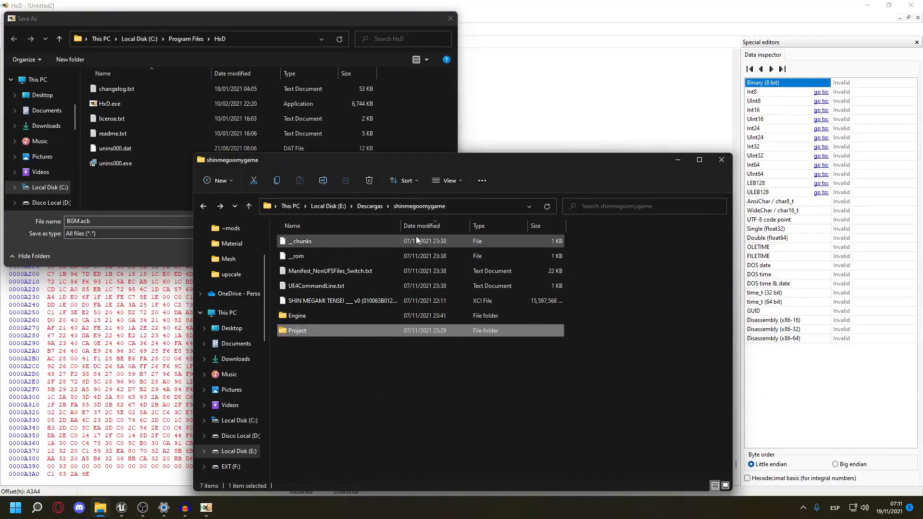
double_click(307, 333)
double_click(303, 246)
left_click(303, 256)
double_click(303, 256)
double_click(313, 244)
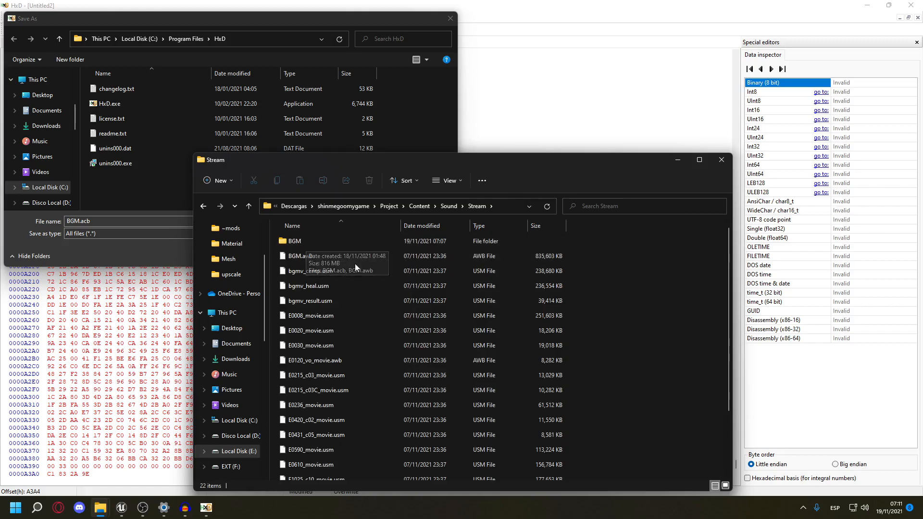
double_click(298, 245)
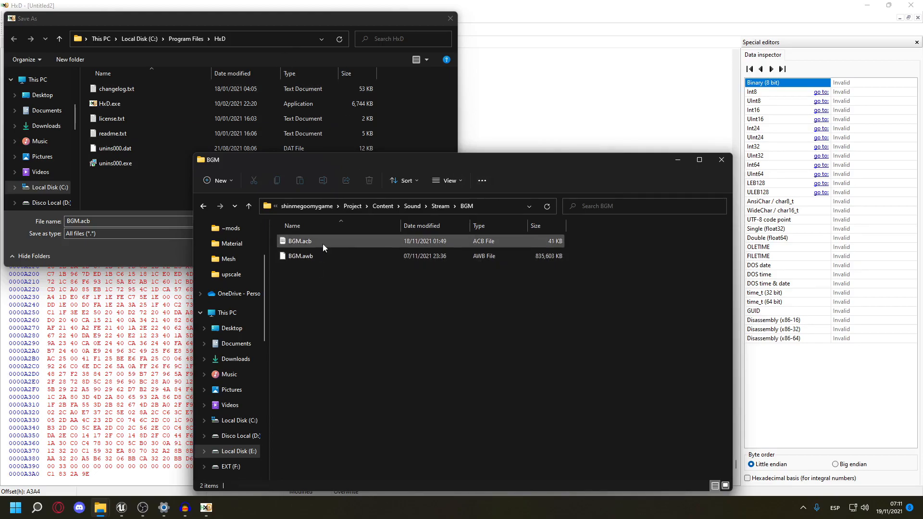
Save to E:\Descargas\shinmegoomygame\Project\Content\Sound\Stream\BGM by reusing that folder's path, overwriting the existing BGM.acb
left_click(495, 206)
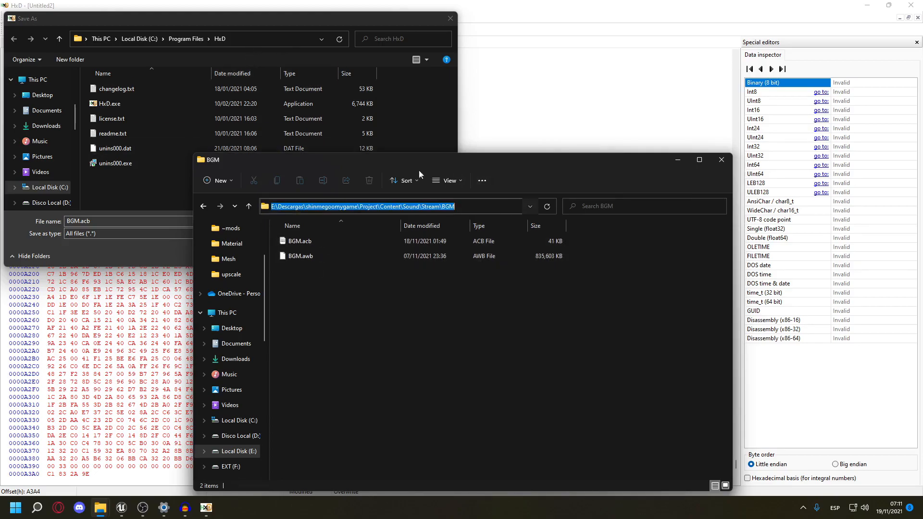
left_click(268, 40)
type("E:\\shinmegoomygame\\Project\\Content\\Sound\\Stream\\BGM")
key("Return")
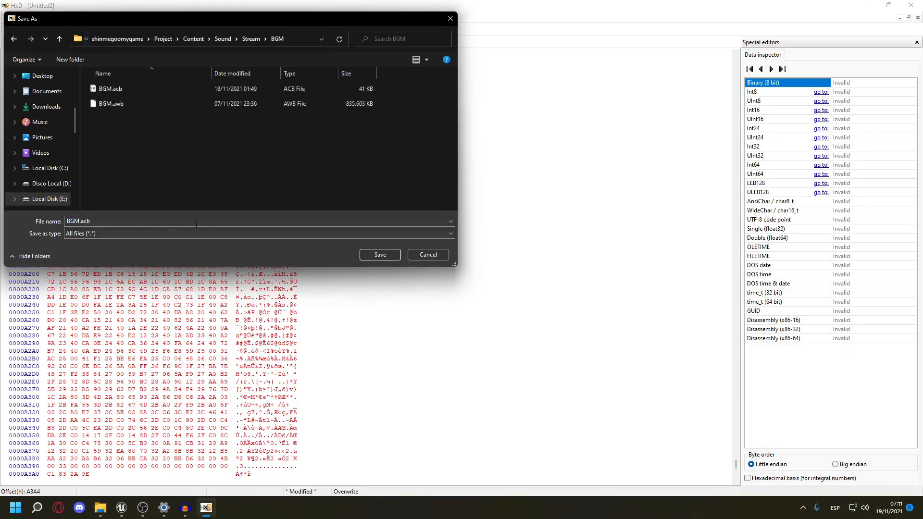
double_click(131, 84)
key("Left")
key("Return")
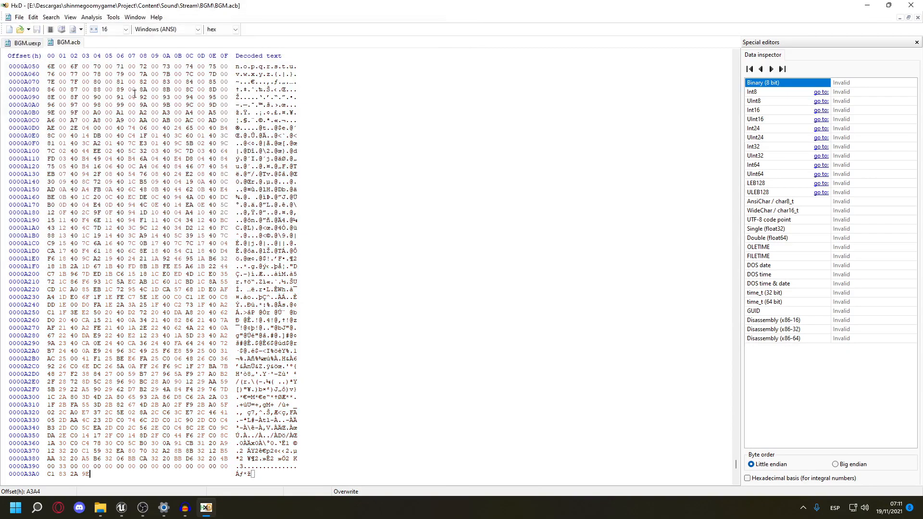
Switch to File Explorer and open the SonicAudioTools folder in D:\ModdingUE4
mouse_move(102, 512)
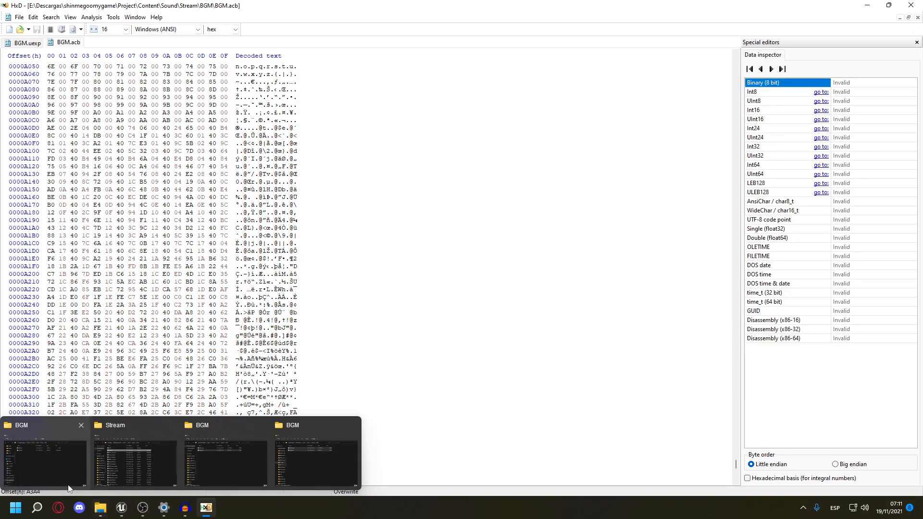
left_click(53, 453)
left_click(238, 436)
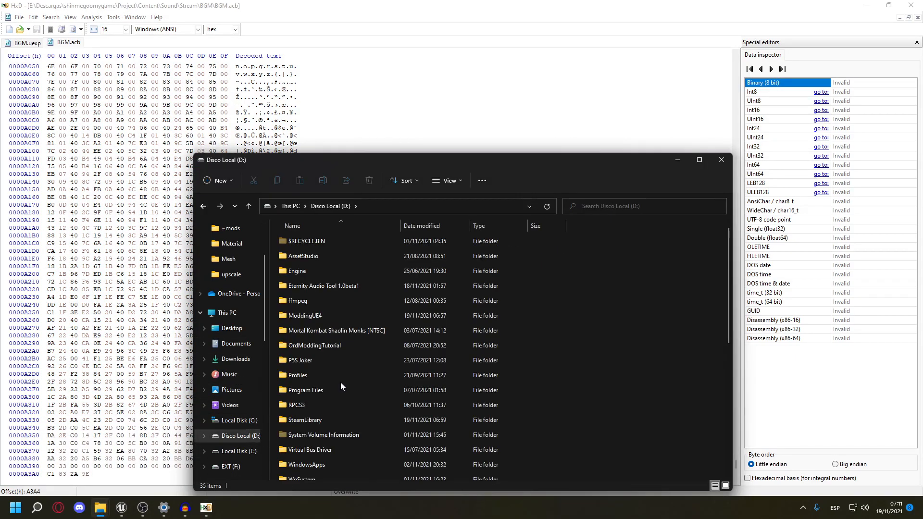
double_click(308, 315)
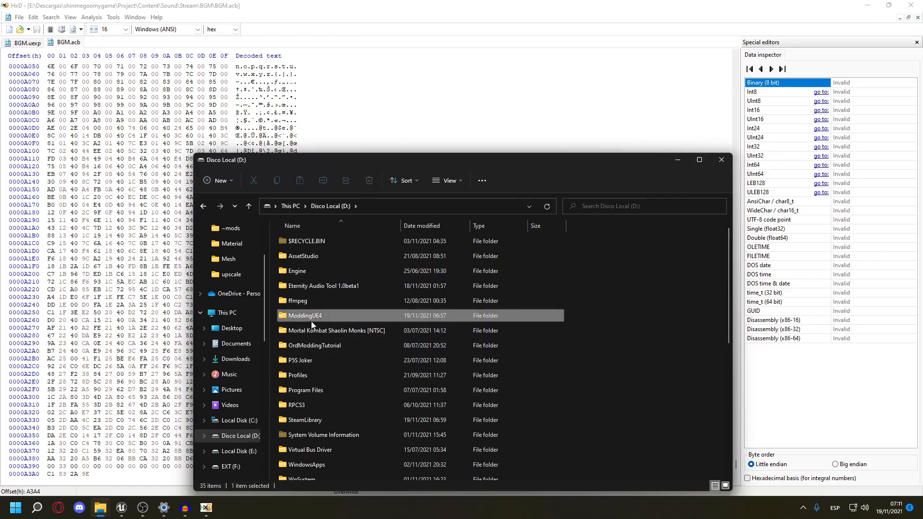
left_click_drag(247, 155, 156, 92)
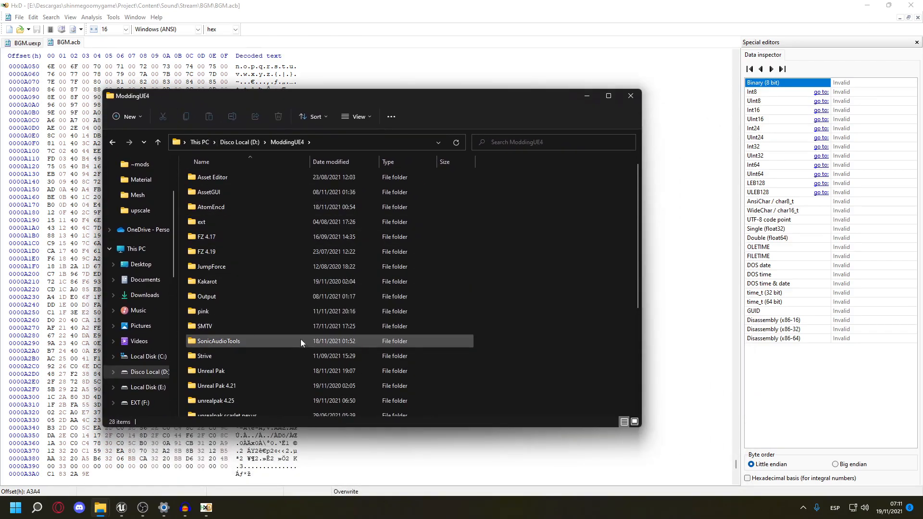
double_click(192, 343)
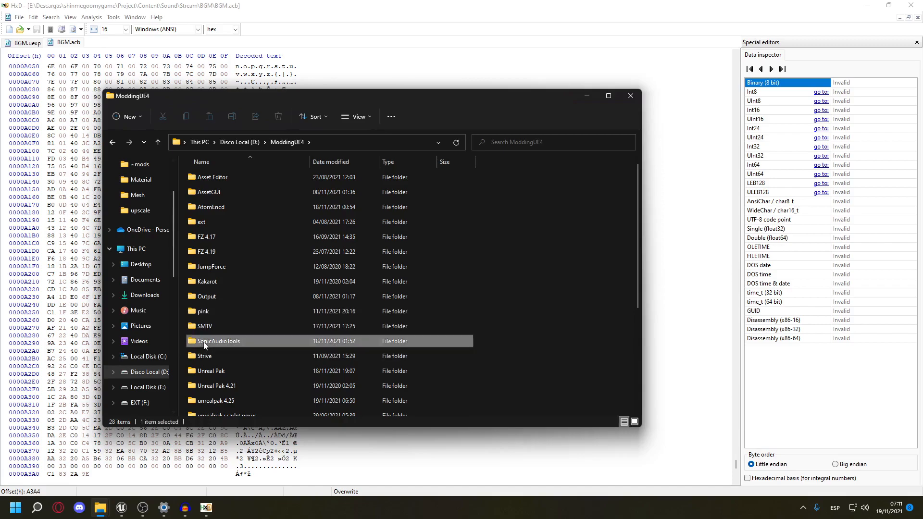
mouse_move(102, 509)
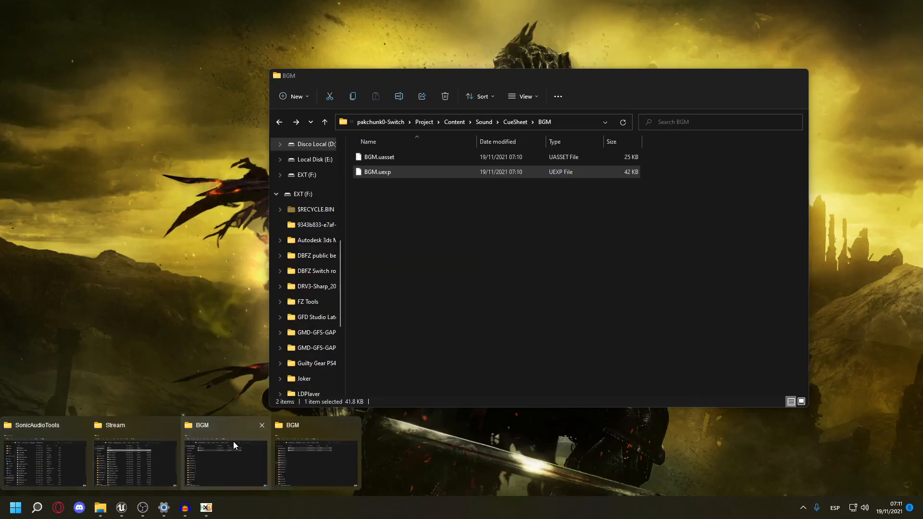
left_click(232, 441)
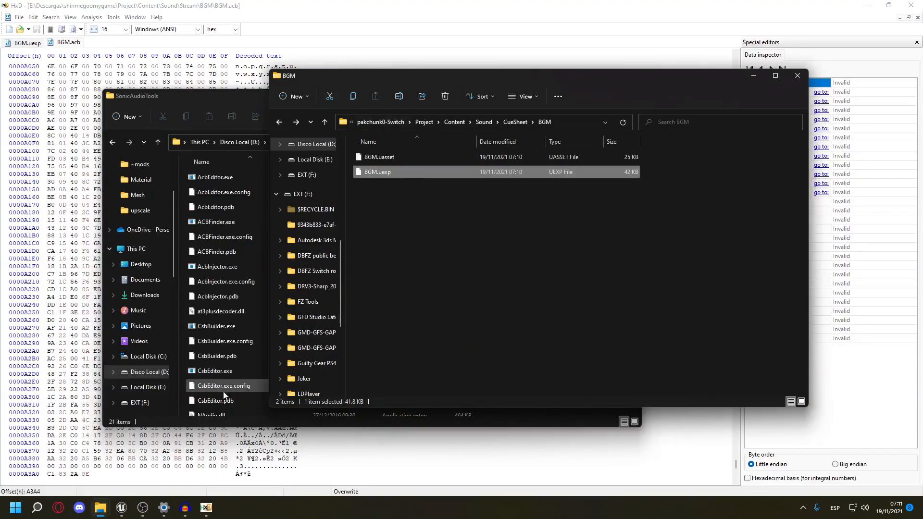
left_click(746, 76)
mouse_move(100, 507)
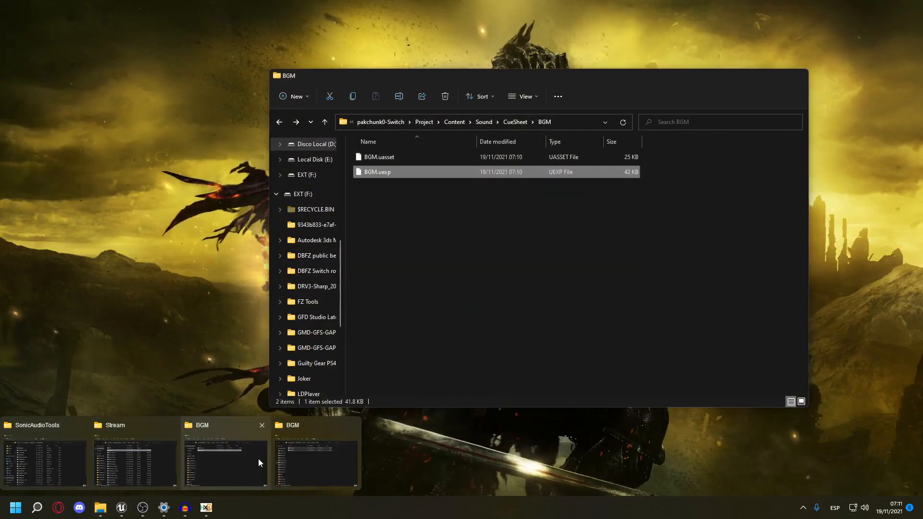
left_click(258, 457)
left_click(495, 279)
mouse_move(100, 508)
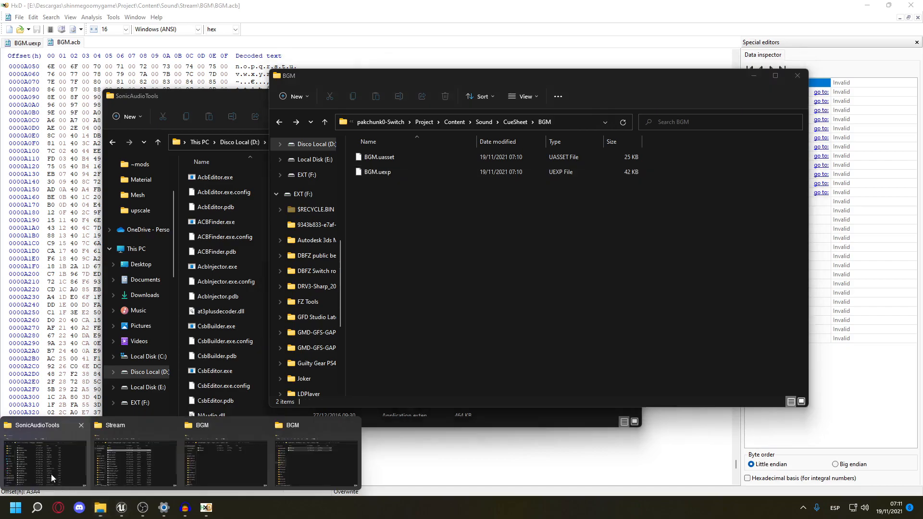
left_click(353, 368)
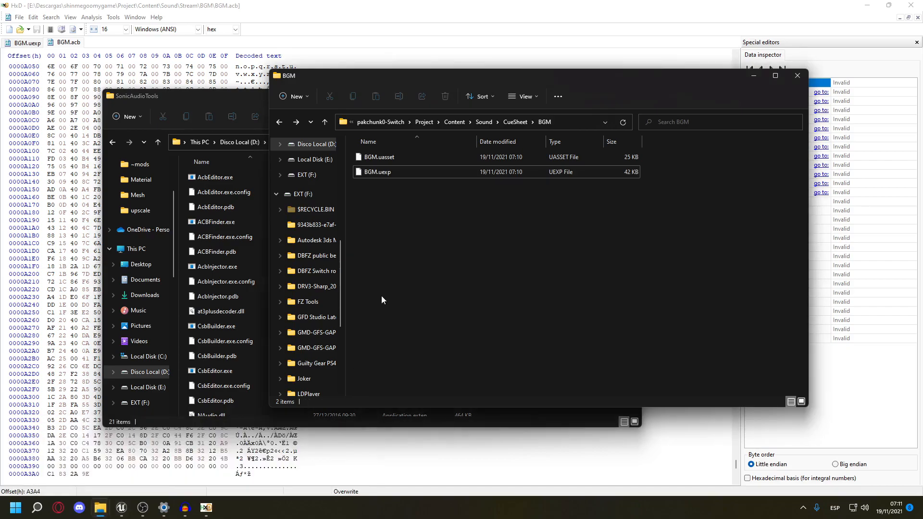
scroll(318, 274, "up", 2)
scroll(337, 250, "up", 2)
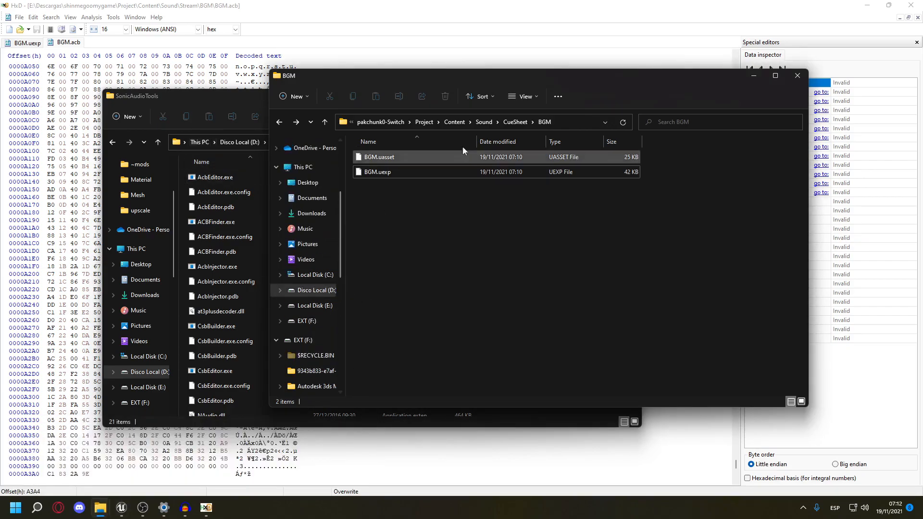
In the umodel BGM folder window, browse to E:\Descargas\shinmegoomygame\Project\Content\Sound\Stream, keeping the SonicAudioTools window alongside
mouse_move(100, 507)
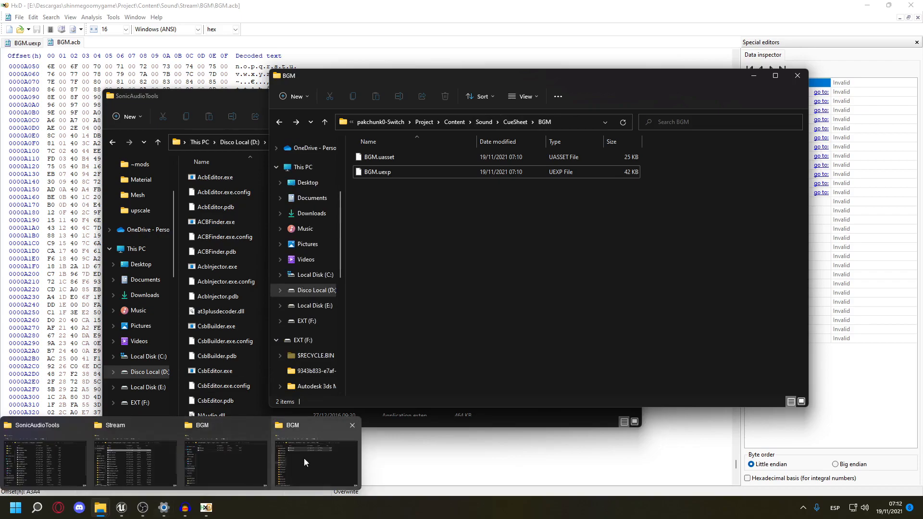
mouse_move(304, 458)
left_click(225, 461)
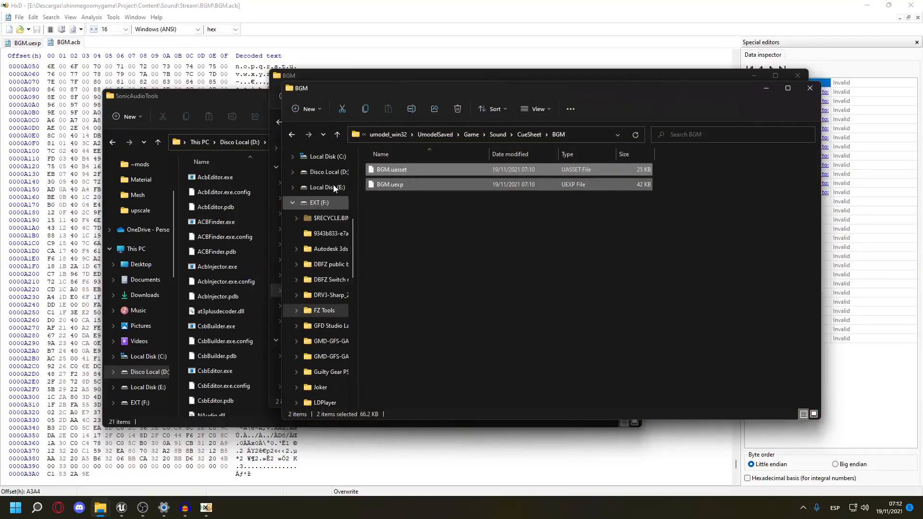
left_click(319, 188)
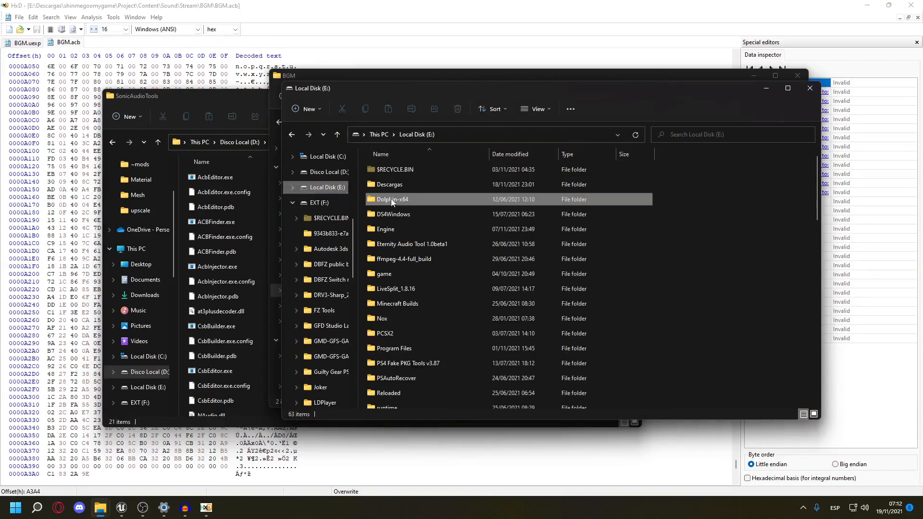
double_click(391, 198)
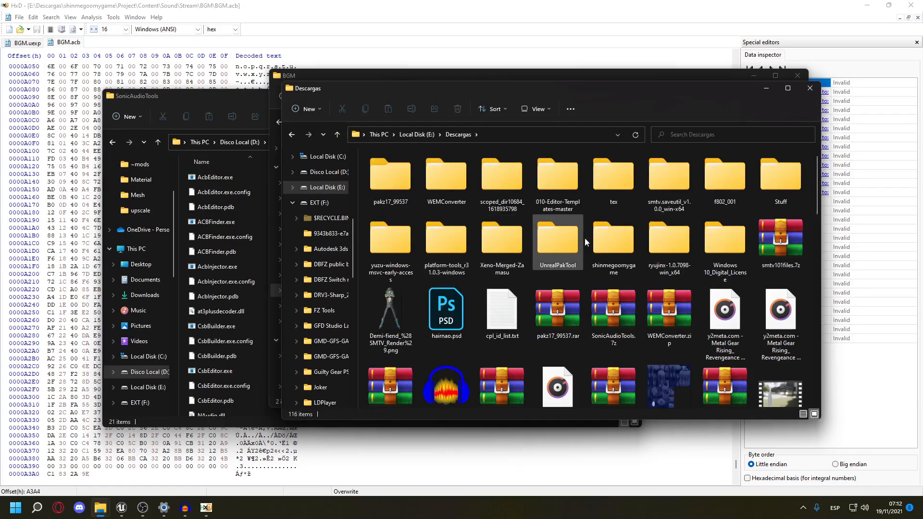
double_click(613, 231)
double_click(394, 260)
double_click(387, 173)
double_click(388, 185)
double_click(382, 170)
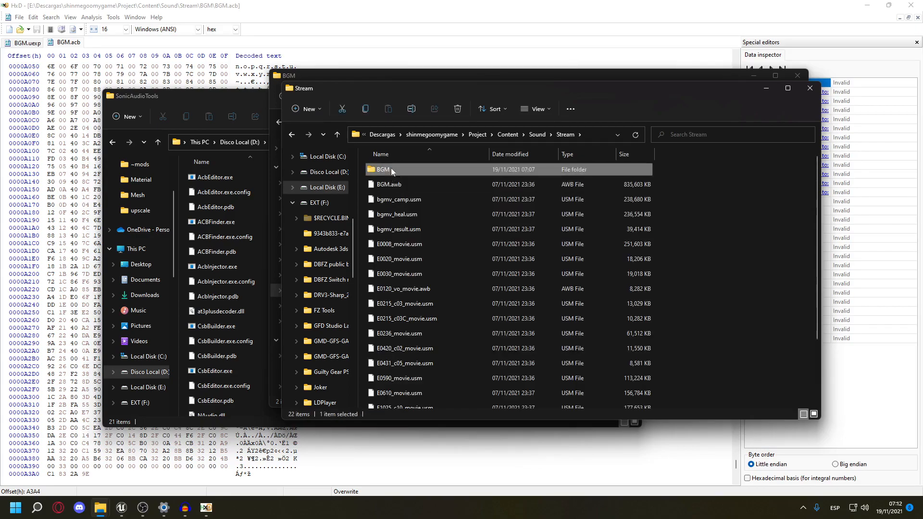
Extract BGM.acb from the Stream\BGM folder with AcbEditor.exe and open the extracted BGM folder
double_click(391, 172)
left_click_drag(389, 169, 216, 181)
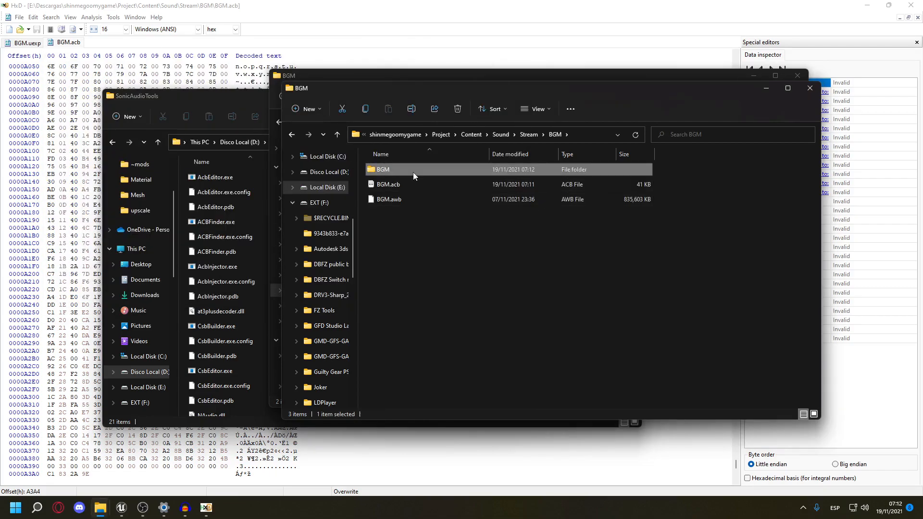
double_click(414, 172)
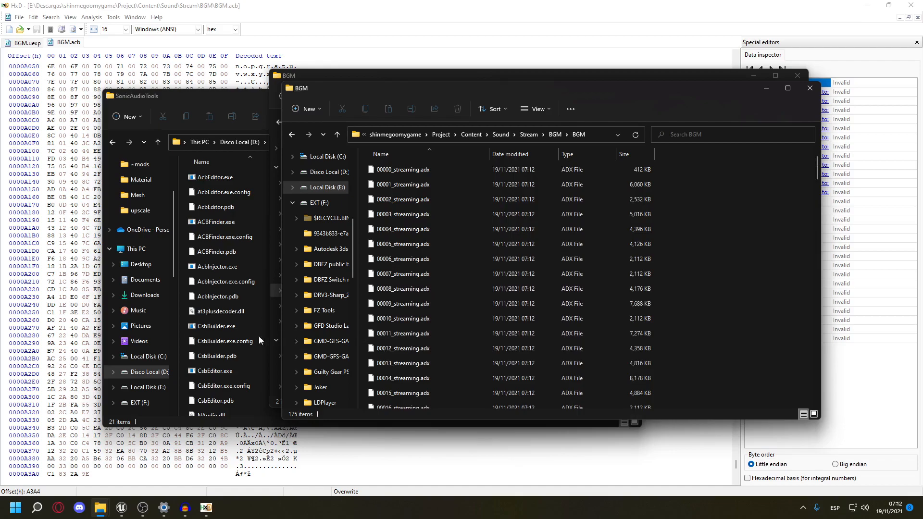
Launch eternity_audio_tool.exe from the Eternity Audio Tool 1.0beta1 folder on drive D
left_click(240, 142)
double_click(210, 224)
scroll(215, 379, "down", 2)
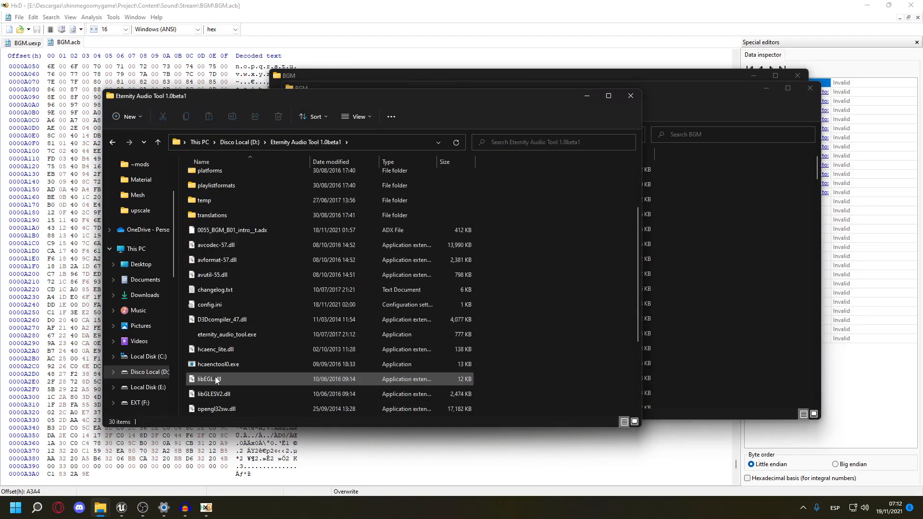
double_click(215, 335)
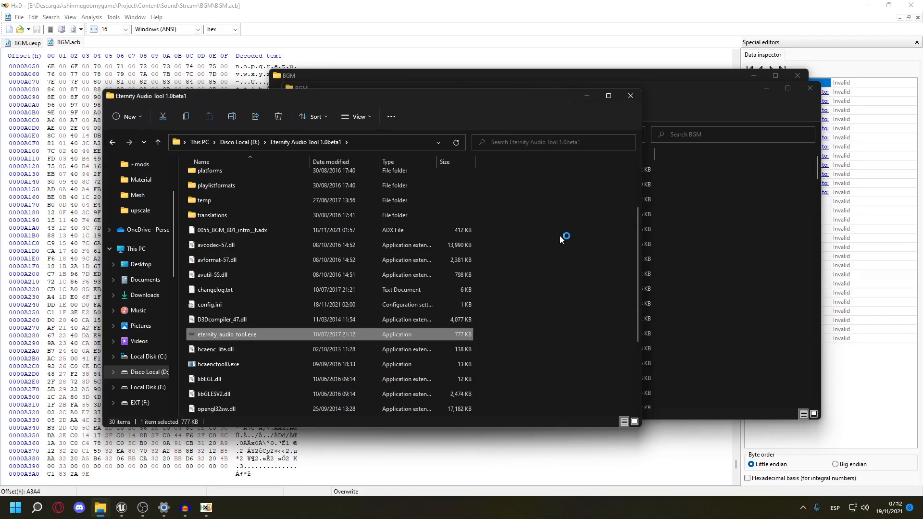
Load the rebuilt BGM.acb from the Stream\BGM folder into Eternity Audio Tool
left_click(674, 247)
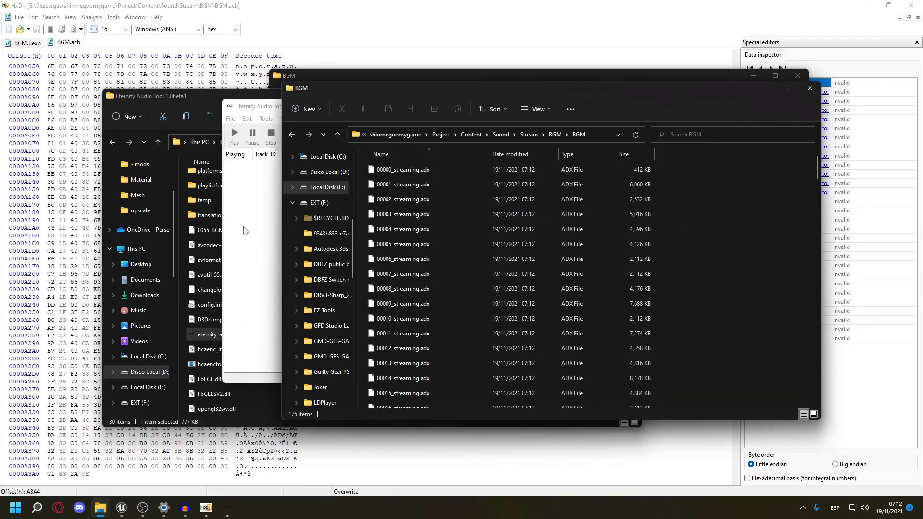
left_click(245, 228)
left_click(230, 119)
left_click(249, 141)
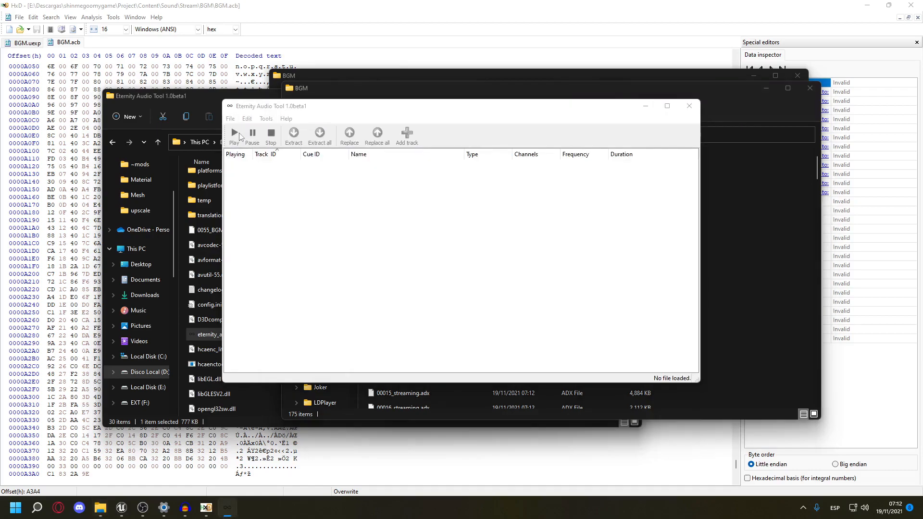
double_click(360, 204)
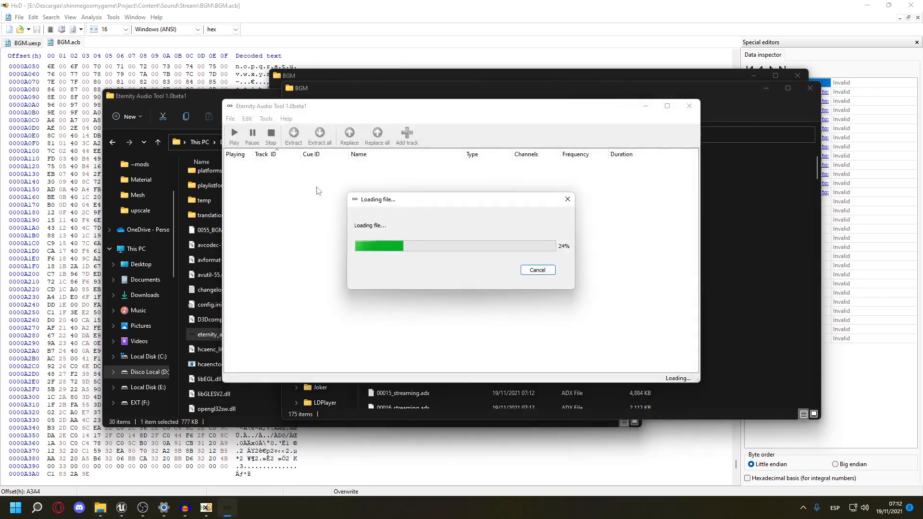
Look through the track and cue IDs and names in BGM.acb, and close Eternity Audio Tool
left_click(392, 164)
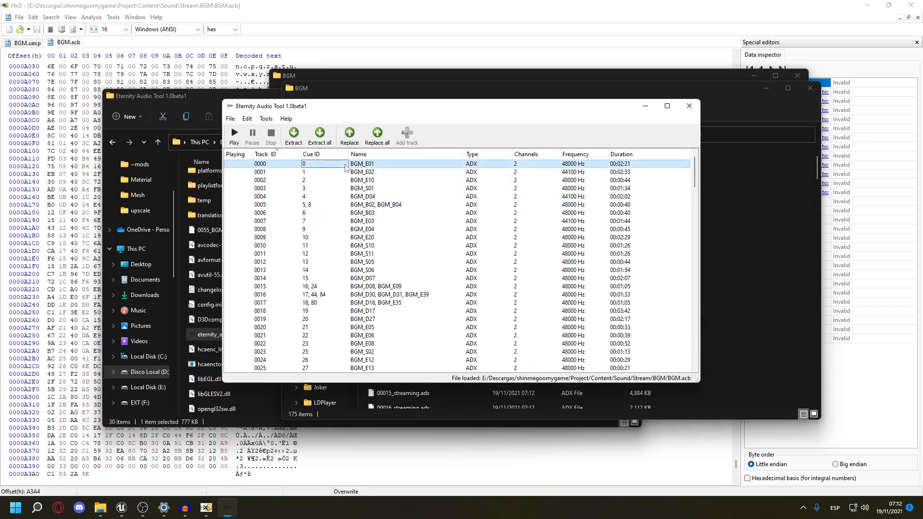
scroll(409, 226, "down", 15)
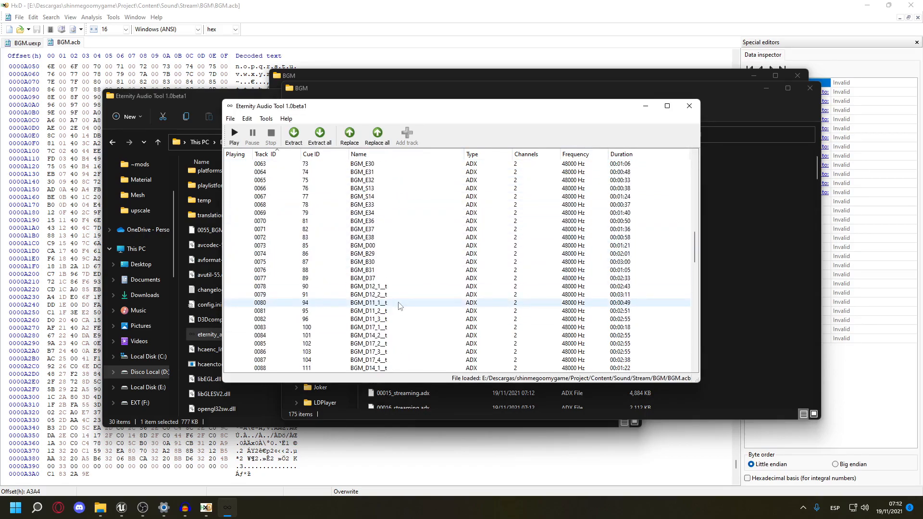
left_click(689, 106)
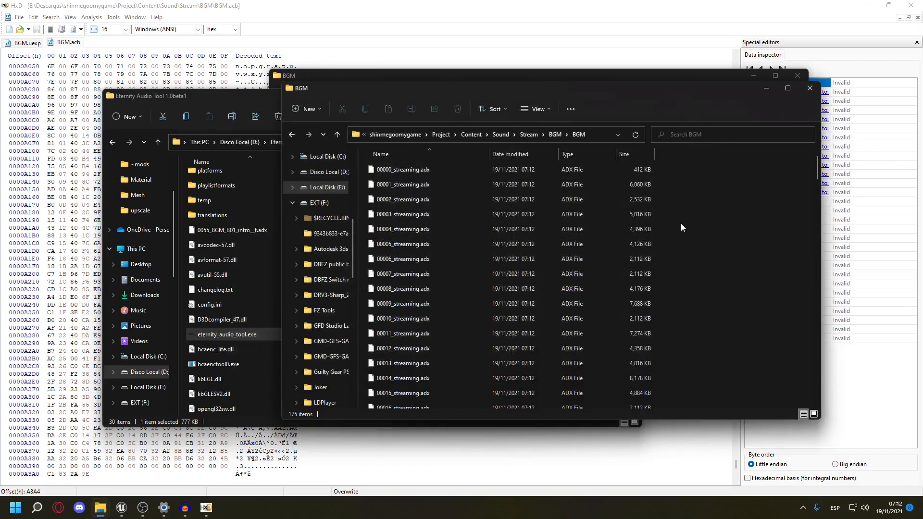
Select 00000_streaming.adx and 00001_streaming.adx in turn in the extracted BGM folder to identify the stream files
left_click_drag(666, 174, 506, 173)
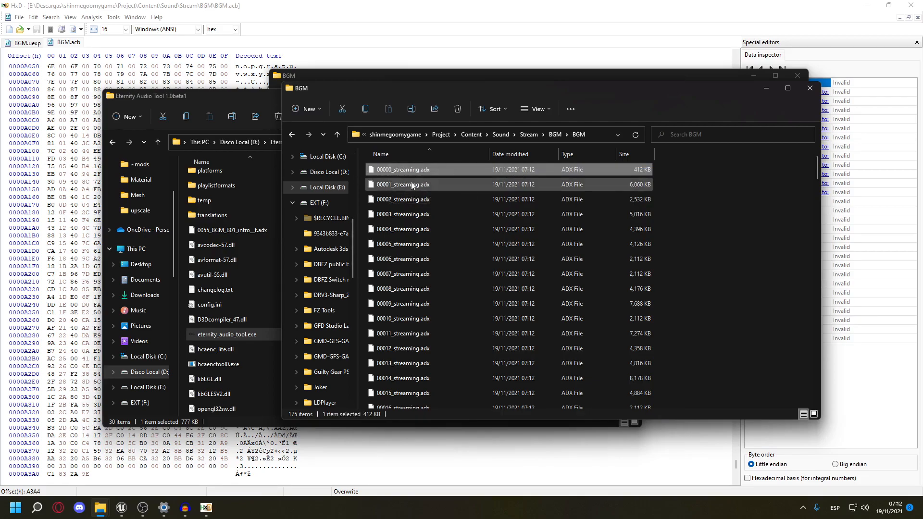
left_click(399, 186)
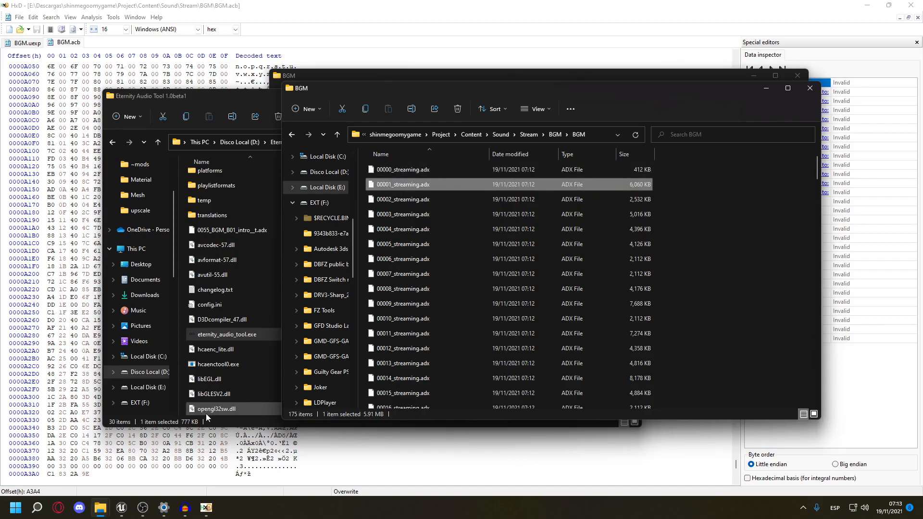
scroll(206, 413, "up", 2)
Switch to Audacity and play the end of the Rules of Nature Lyrics track from about 4:01
mouse_move(192, 505)
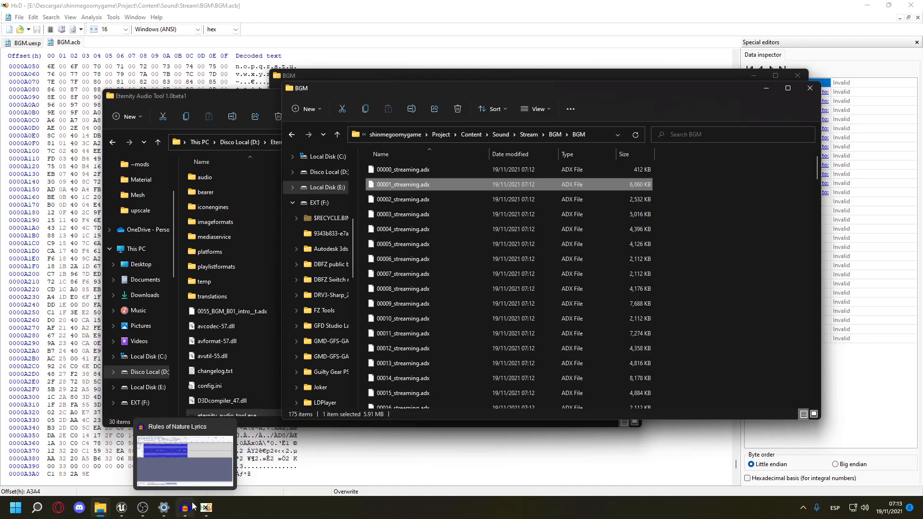
left_click(186, 459)
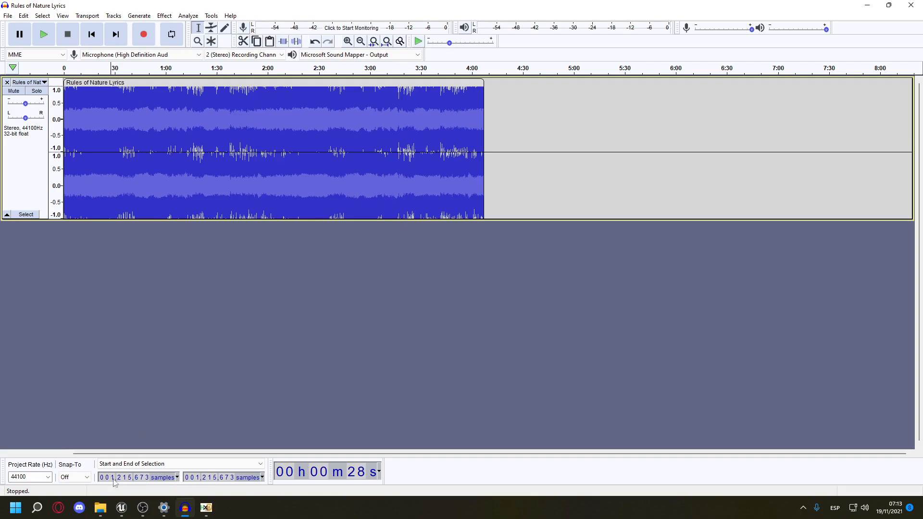
left_click(137, 482)
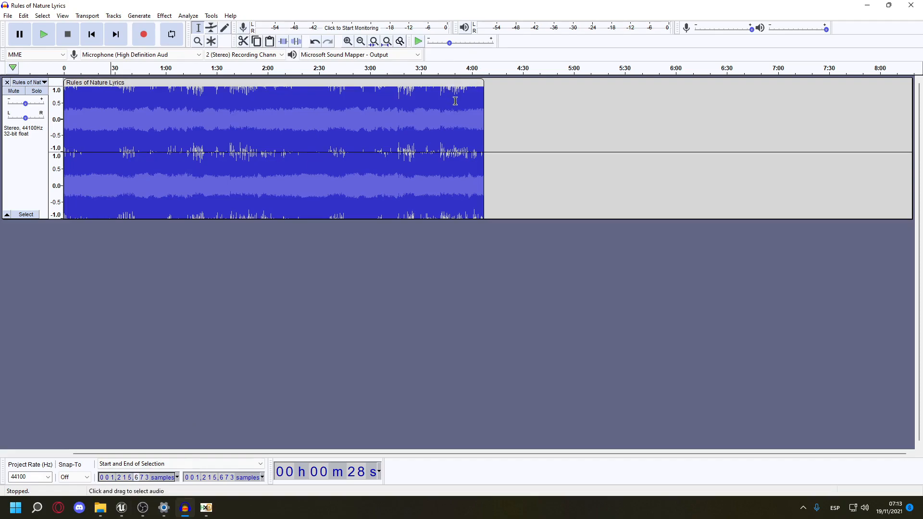
left_click(471, 103)
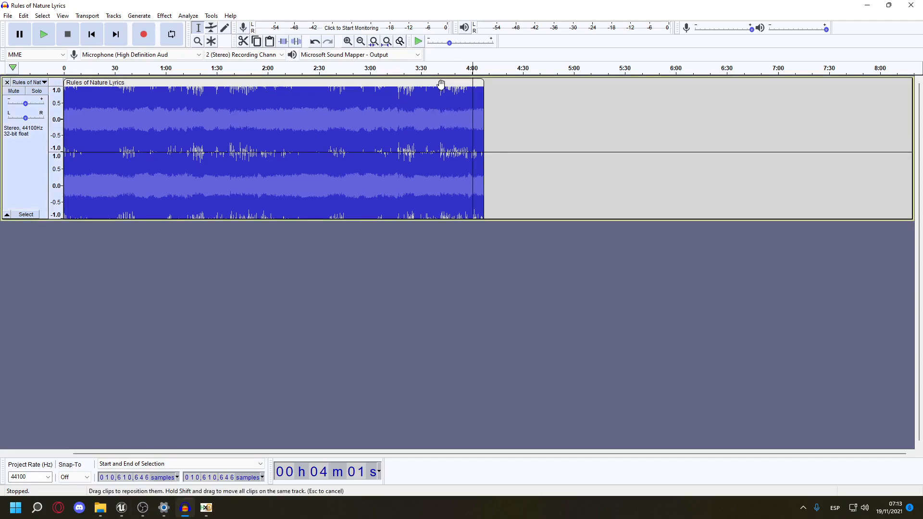
left_click(479, 114)
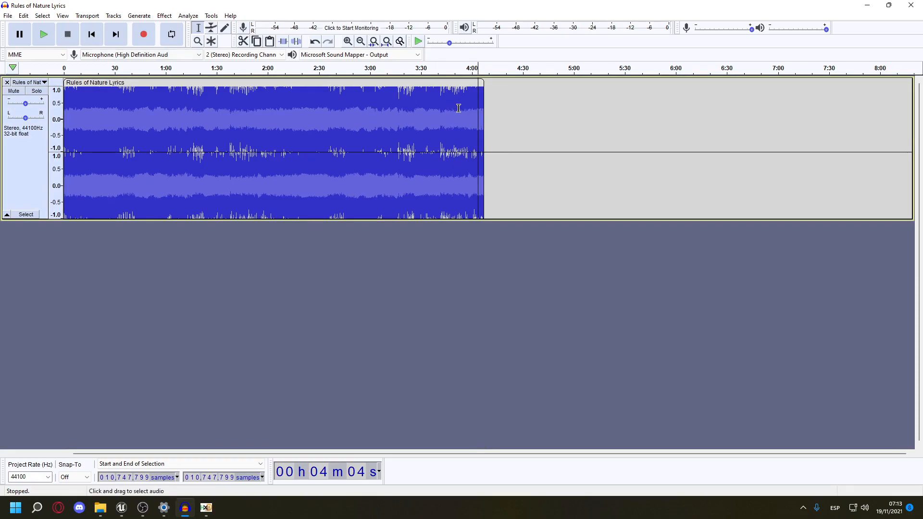
left_click(474, 103)
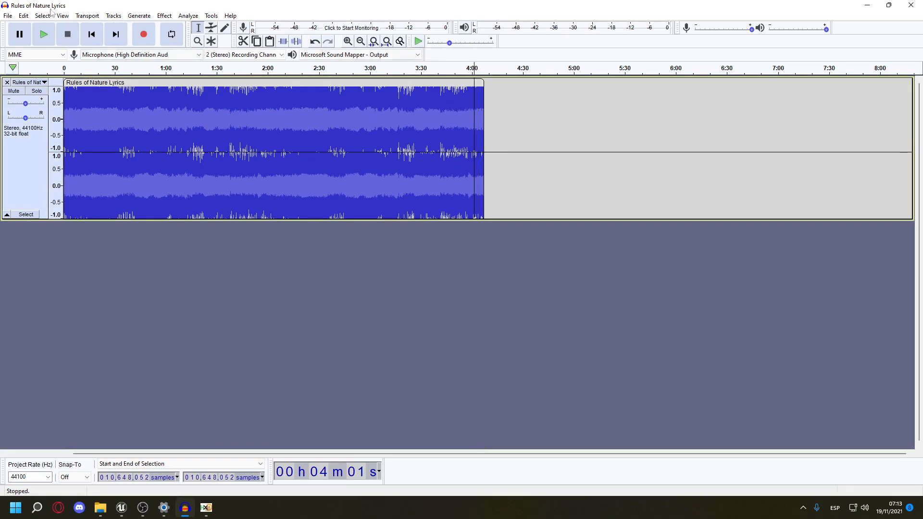
left_click(473, 114)
left_click(44, 39)
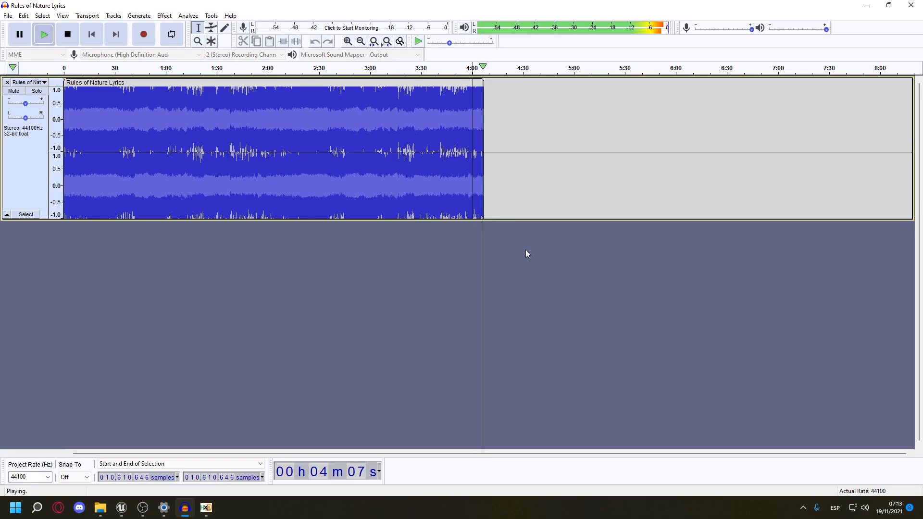
Enable looping over the whole Rules of Nature Lyrics track, and play the loop briefly to check it
left_click(176, 34)
left_click_drag(64, 72, 475, 71)
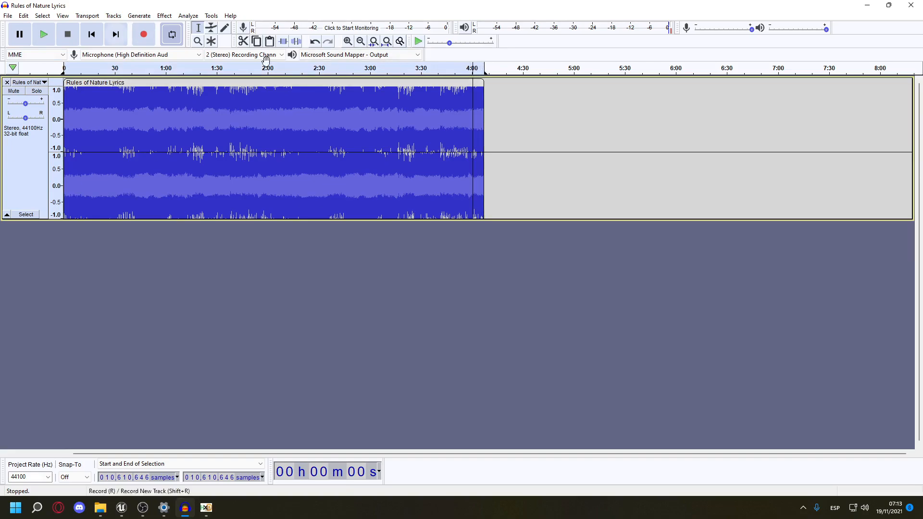
left_click(45, 37)
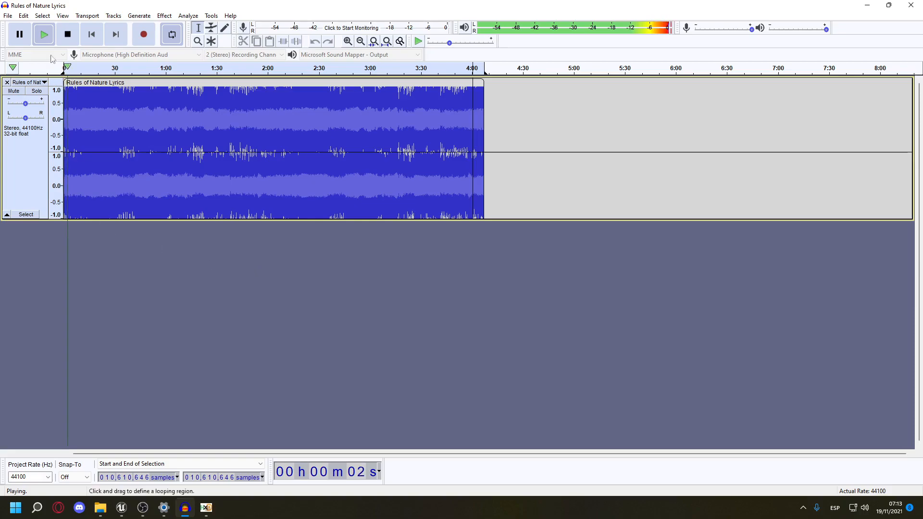
left_click(70, 38)
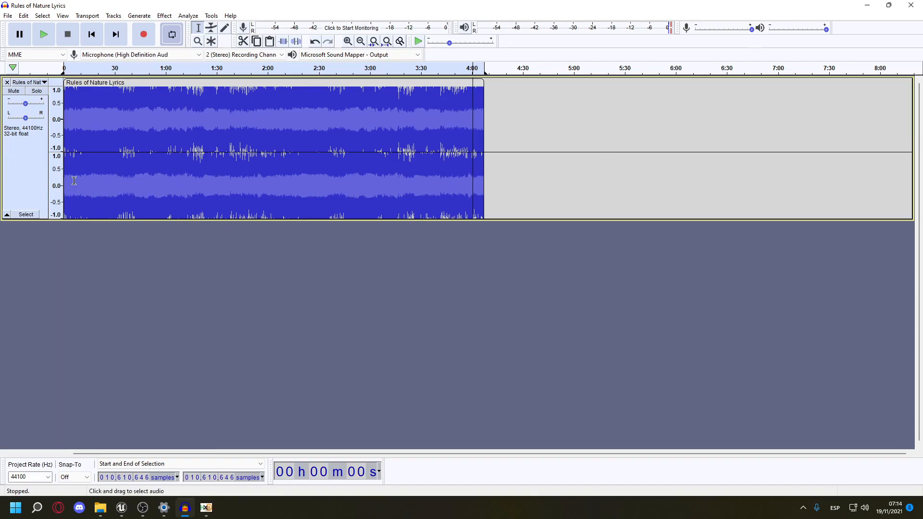
left_click(8, 15)
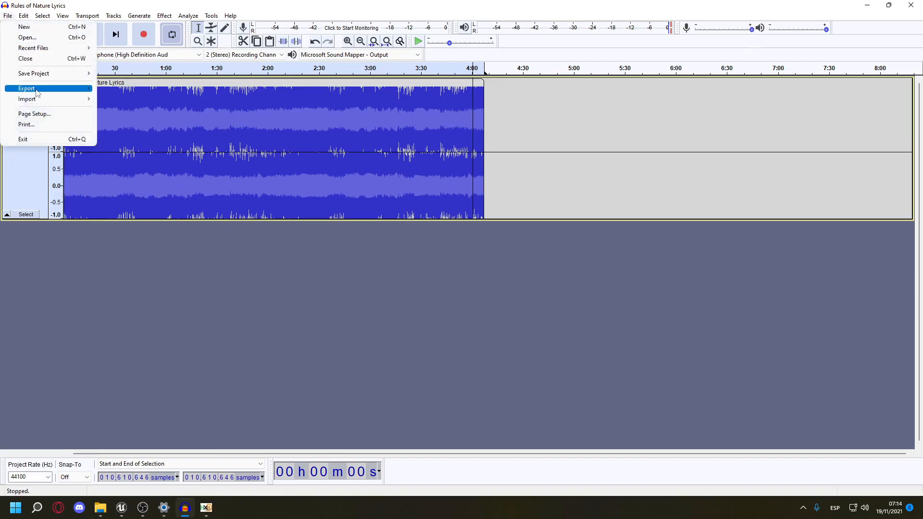
mouse_move(37, 89)
left_click(142, 99)
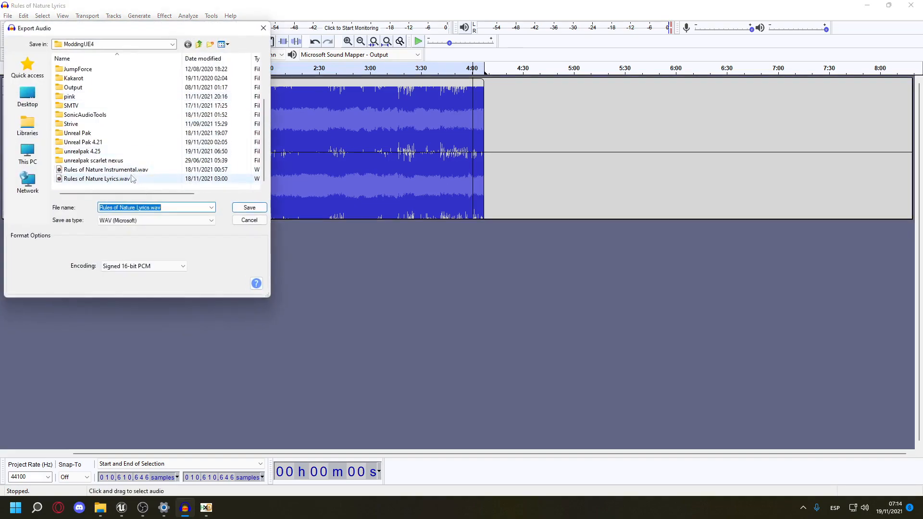
left_click(241, 221)
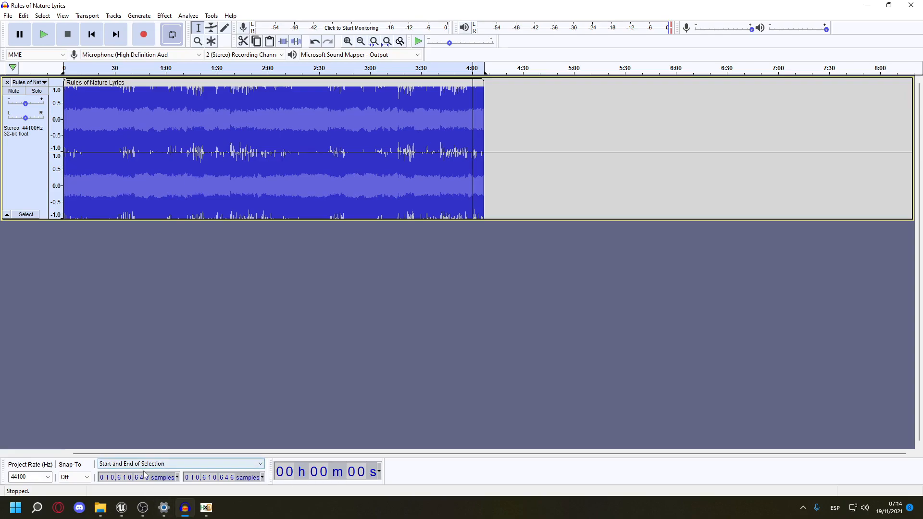
Check the track's start and end positions in samples by selecting a range from about 1:12 to 2:28, and clear the selection
left_click(179, 478)
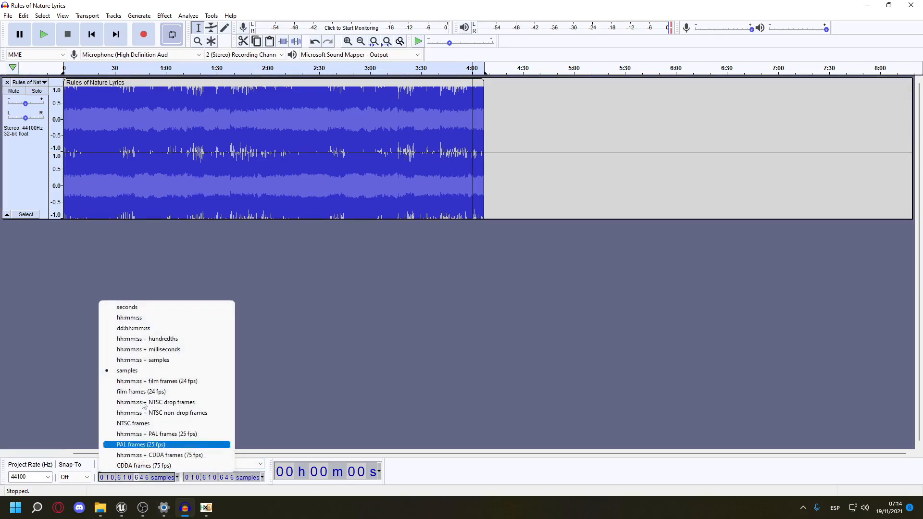
left_click(157, 180)
left_click(294, 137)
left_click(209, 138)
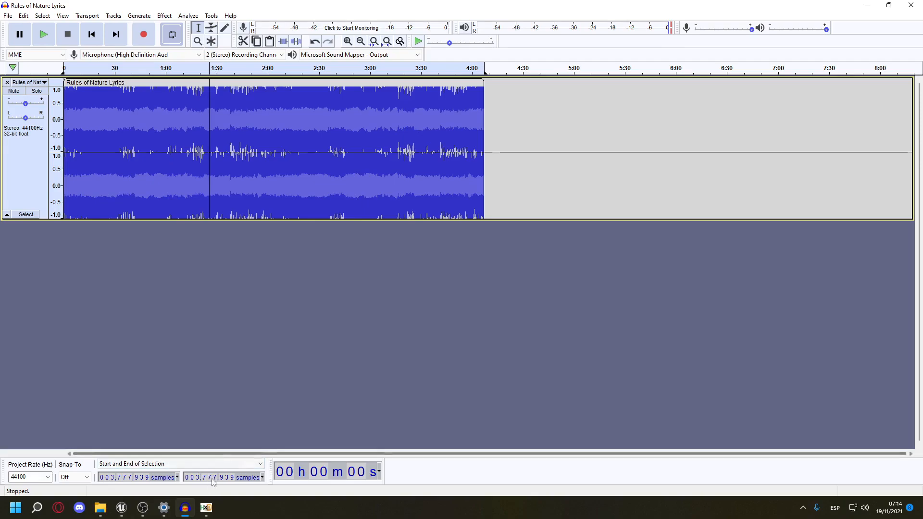
left_click_drag(186, 117, 315, 115)
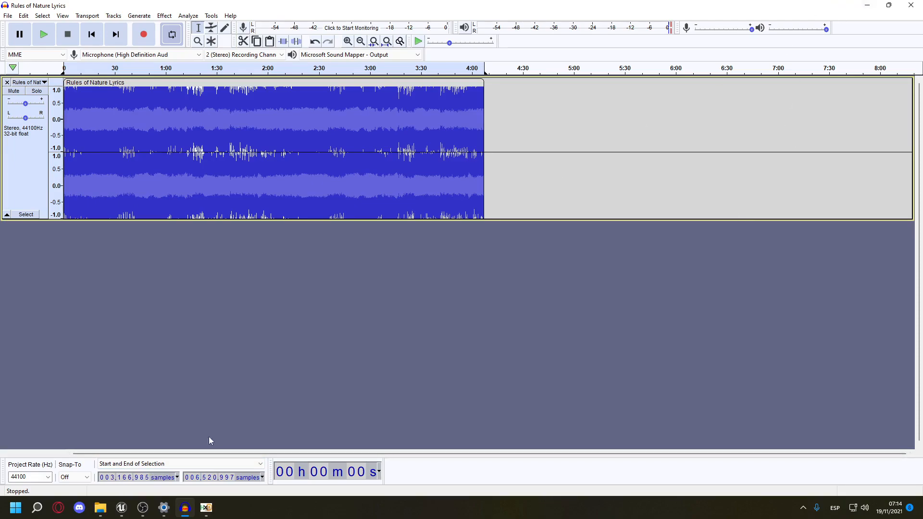
left_click(523, 124)
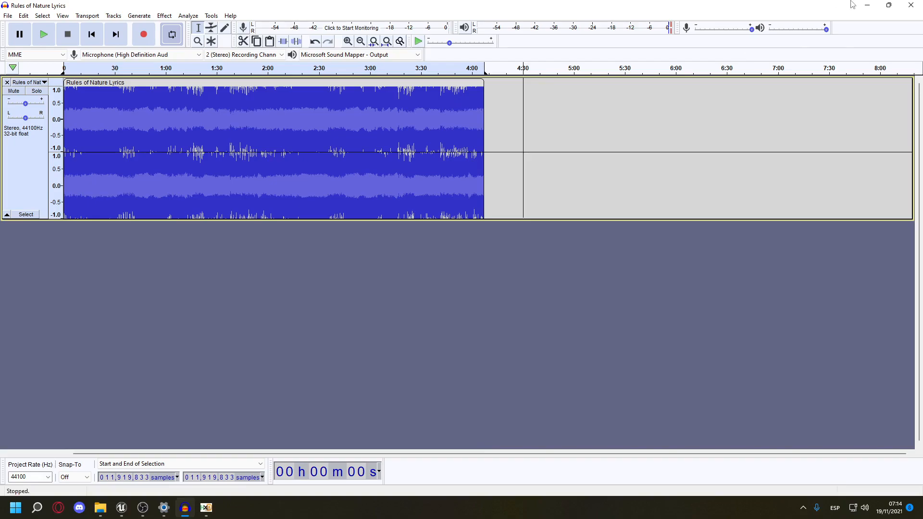
Switch to File Explorer, open D:\ModdingUE4\AtomEncd, and launch AtomENCD.exe
mouse_move(100, 507)
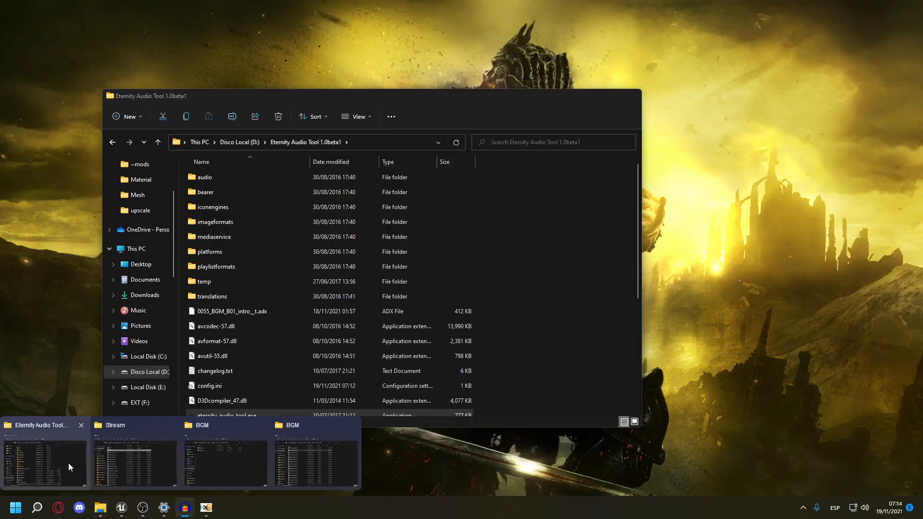
left_click(68, 462)
left_click(247, 142)
left_click(220, 247)
double_click(221, 250)
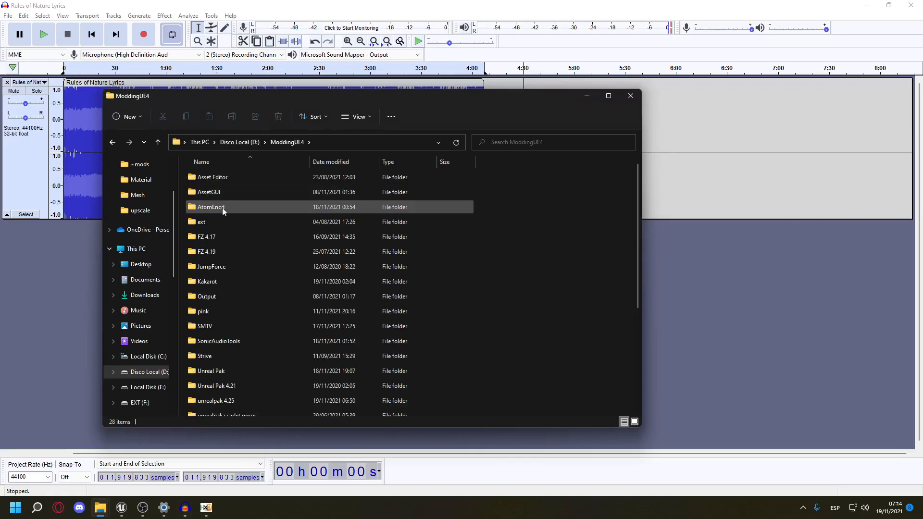
double_click(223, 208)
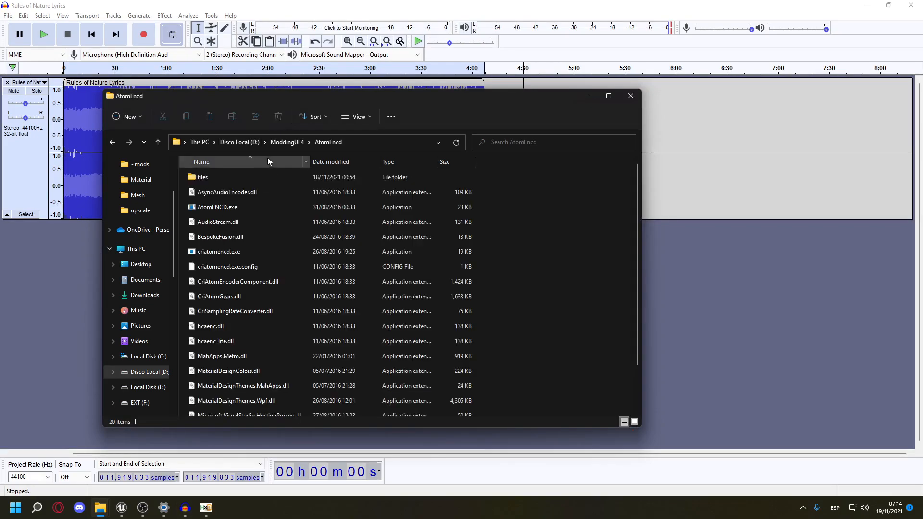
double_click(224, 208)
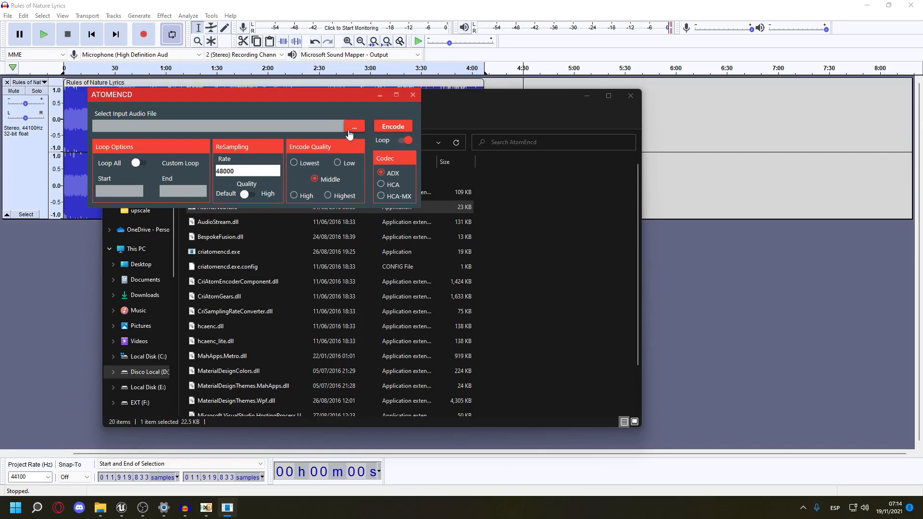
Load Rules of Nature Instrumental.wav from D:\ModdingUE4 as the input audio file in AtomENCD
left_click(315, 121)
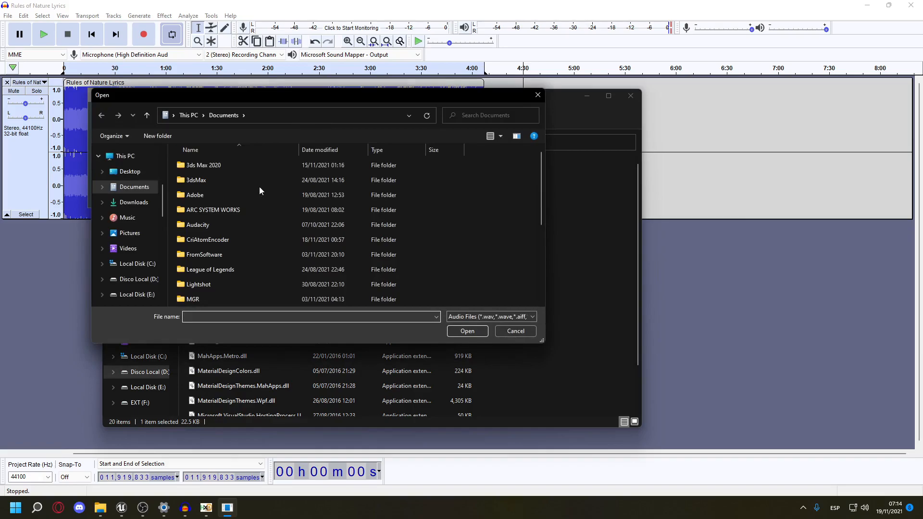
left_click(553, 230)
left_click(300, 144)
left_click(374, 142)
key("ctrl+c")
left_click_drag(258, 101, 568, 144)
left_click(316, 120)
key("ctrl+v")
key("Return")
scroll(263, 258, "down", 6)
double_click(254, 287)
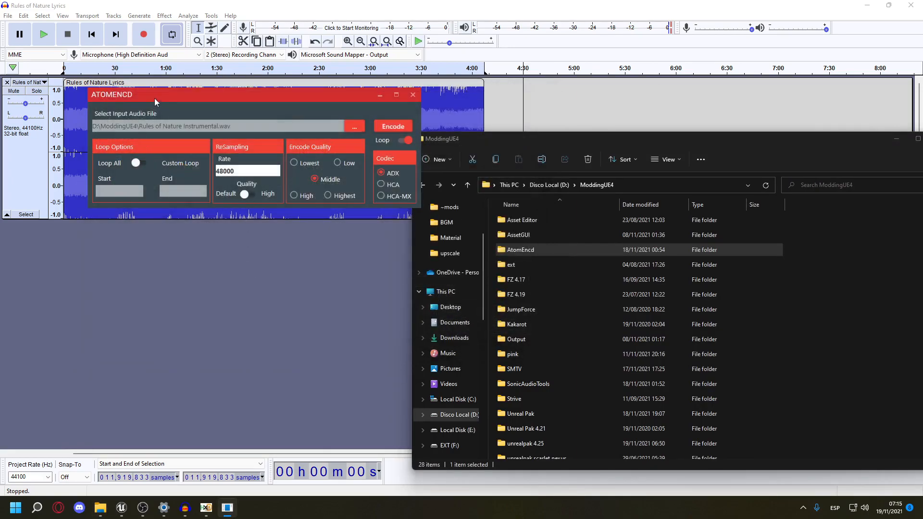
Encode Rules of Nature Instrumental.wav as ADX at Highest quality, overwriting 00000_streaming.adx in D:\ModdingUE4
left_click_drag(155, 98, 244, 137)
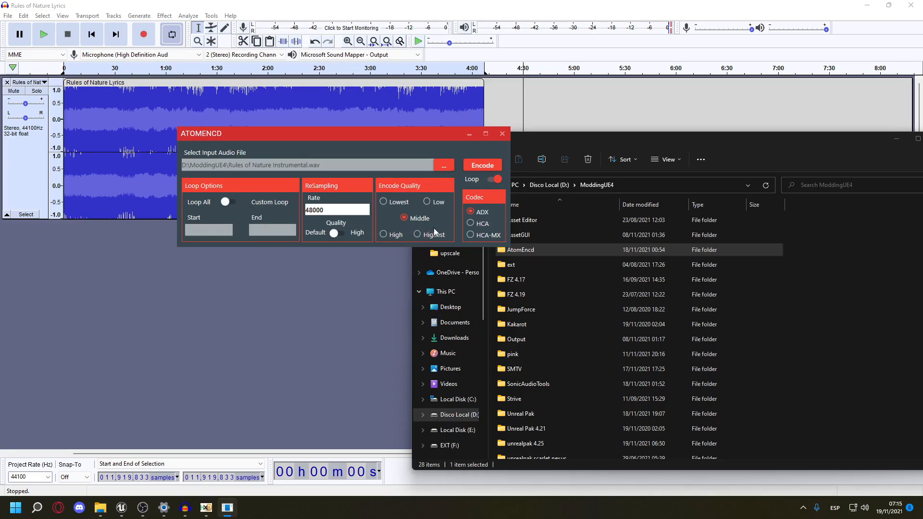
left_click(467, 169)
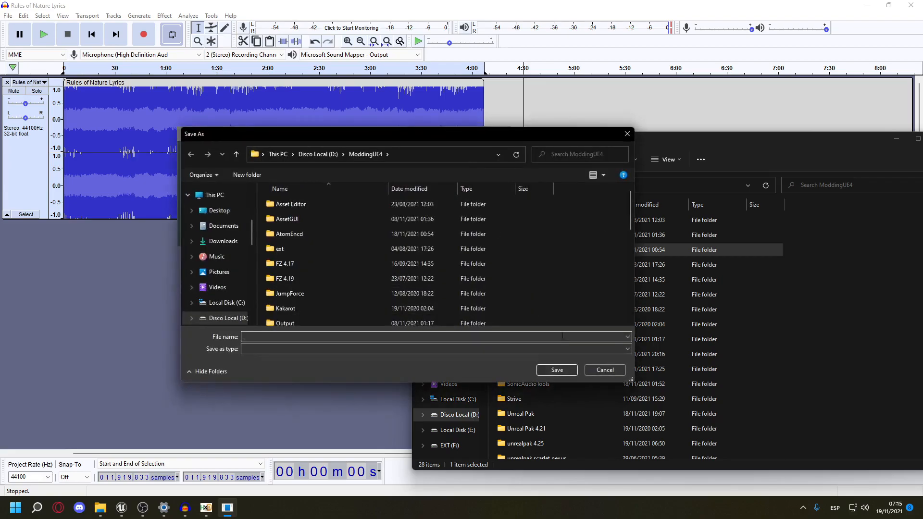
left_click(664, 368)
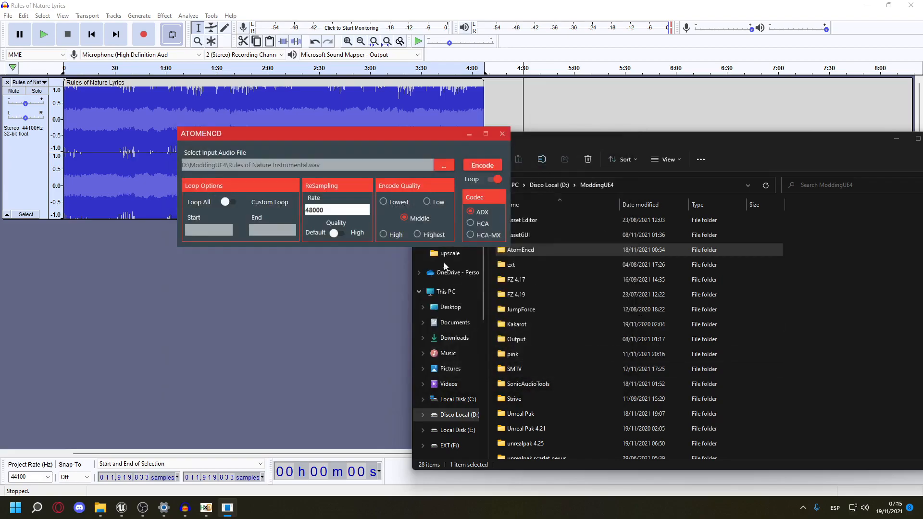
left_click(471, 166)
scroll(402, 255, "down", 10)
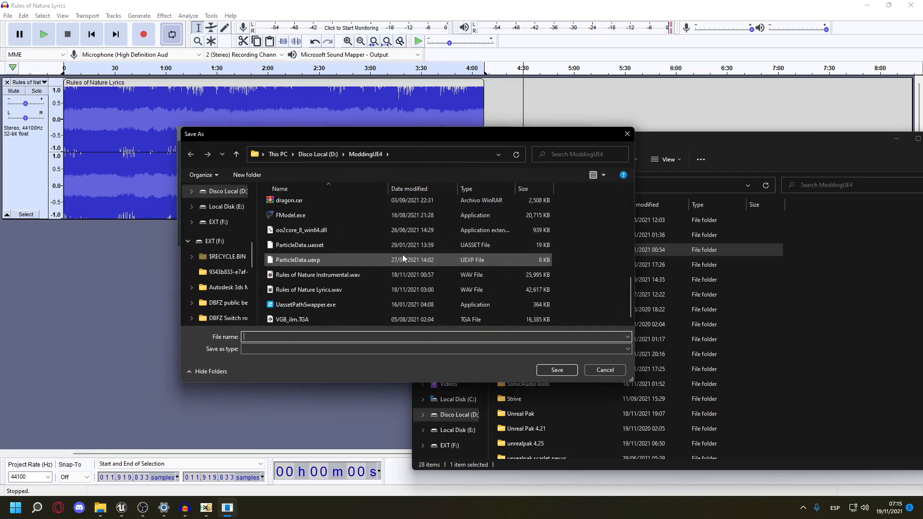
scroll(394, 266, "up", 3)
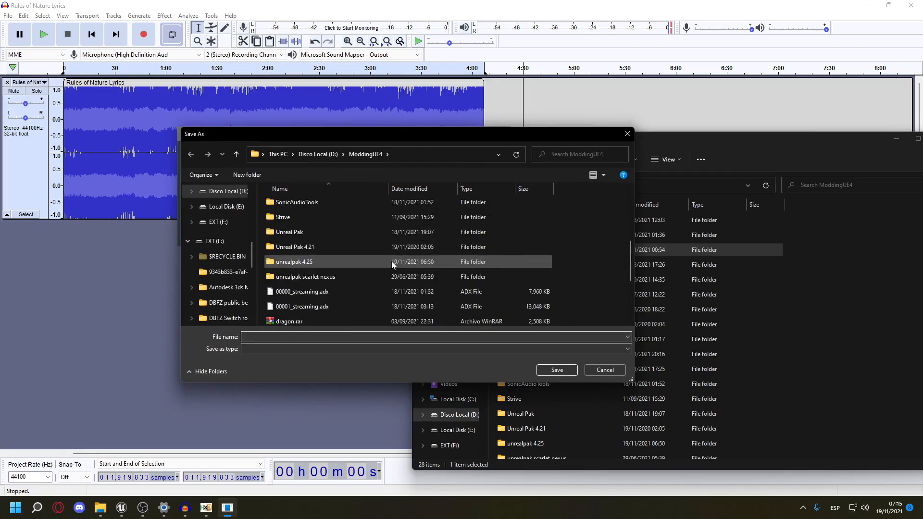
left_click(346, 293)
scroll(352, 266, "down", 1)
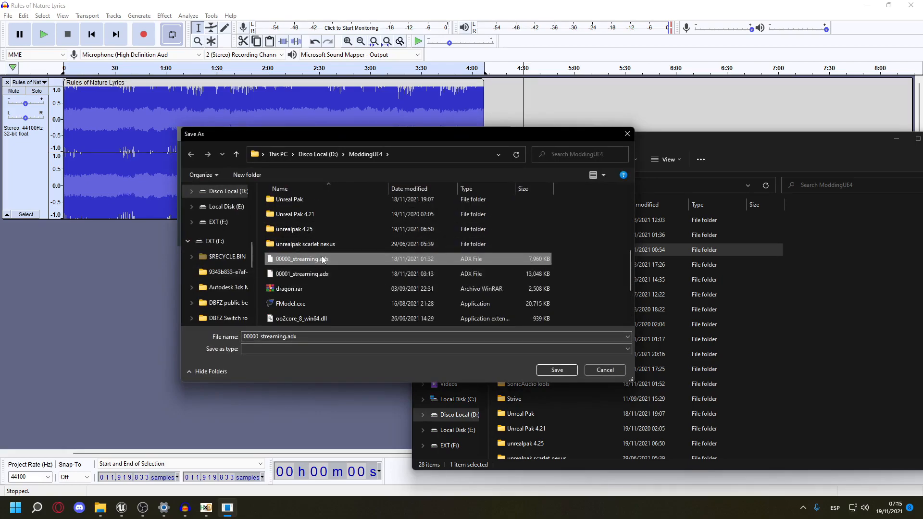
left_click(558, 370)
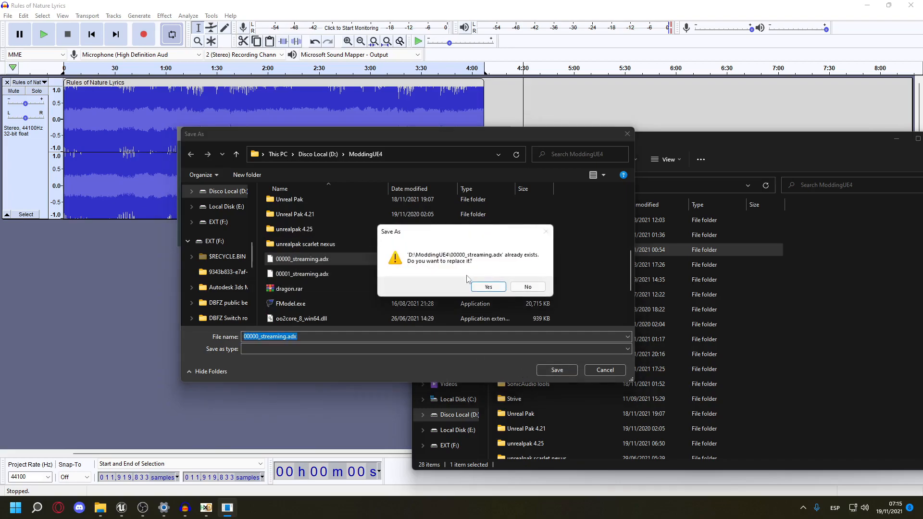
left_click(477, 284)
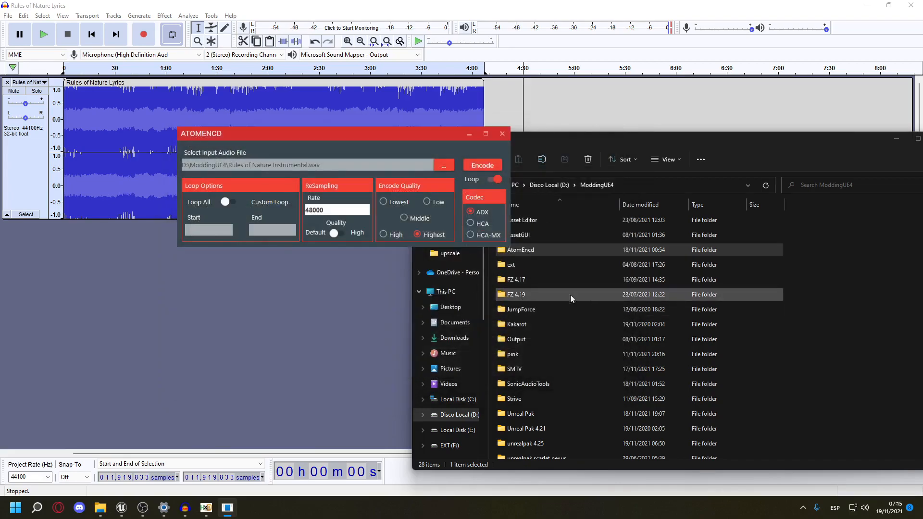
scroll(563, 289, "down", 4)
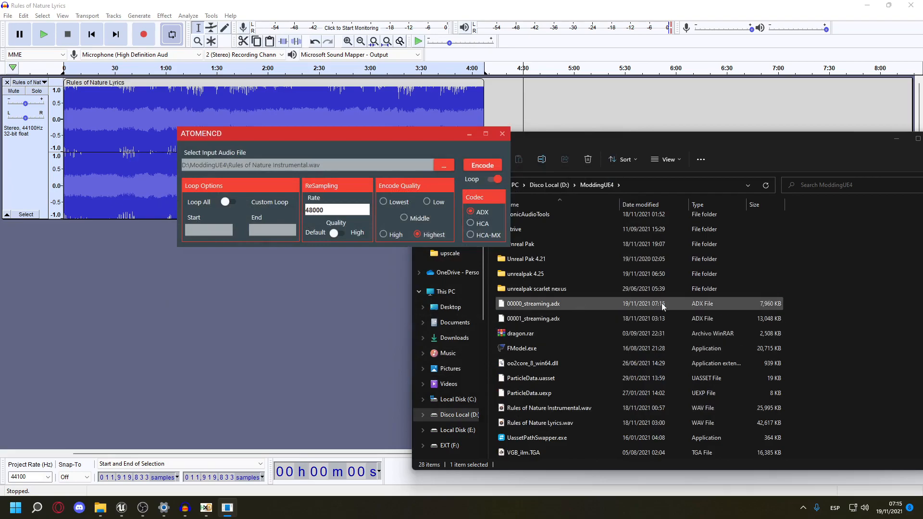
Load Rules of Nature Lyrics.wav from D:\ModdingUE4 as the input audio file
left_click(436, 165)
scroll(306, 298, "down", 5)
scroll(306, 308, "up", 5)
left_click(676, 186)
key("ctrl+c")
left_click(377, 159)
key("ctrl+v")
key("Return")
scroll(370, 250, "down", 4)
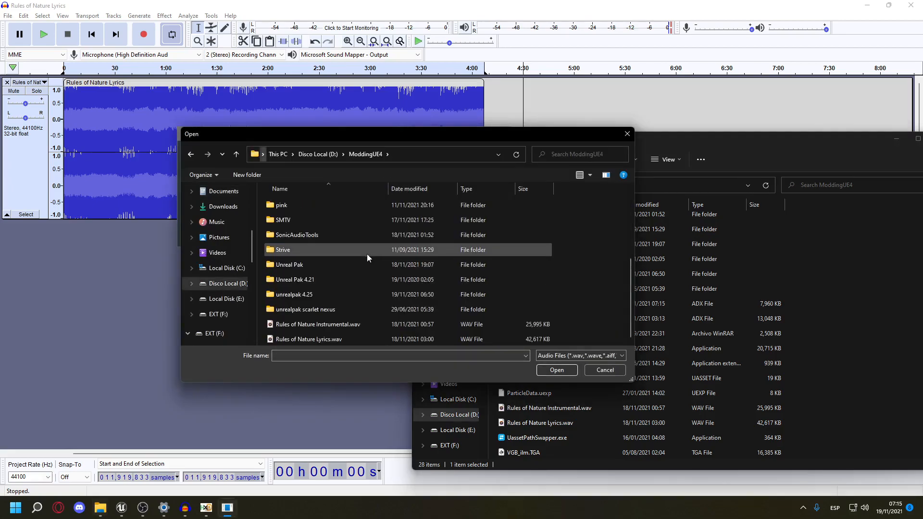
double_click(327, 339)
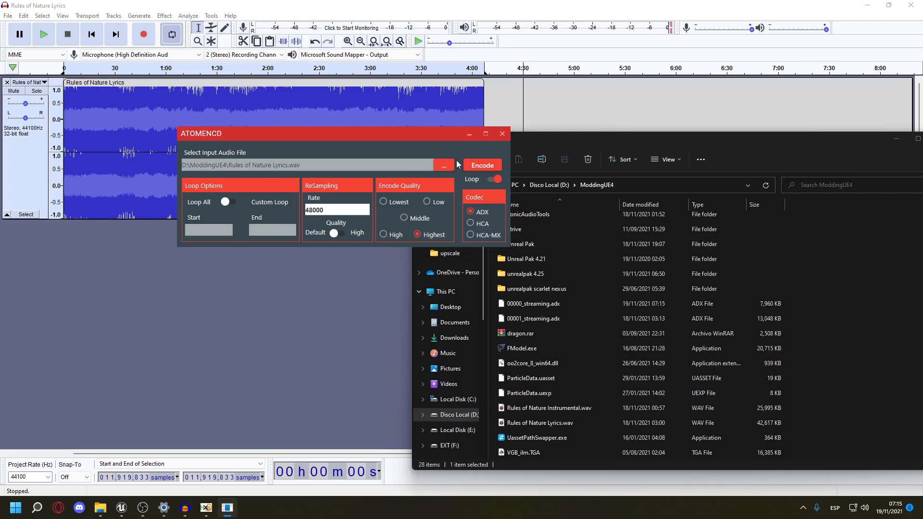
Encode the Rules of Nature Lyrics audio as ADX, overwriting 00001_streaming.adx in D:\ModdingUE4
left_click(472, 166)
scroll(336, 259, "down", 3)
scroll(317, 269, "up", 3)
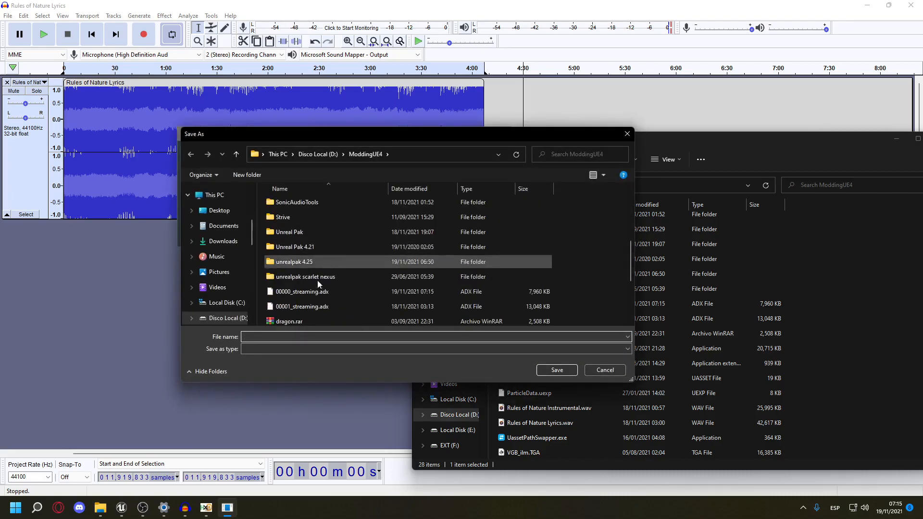
double_click(323, 306)
left_click(488, 287)
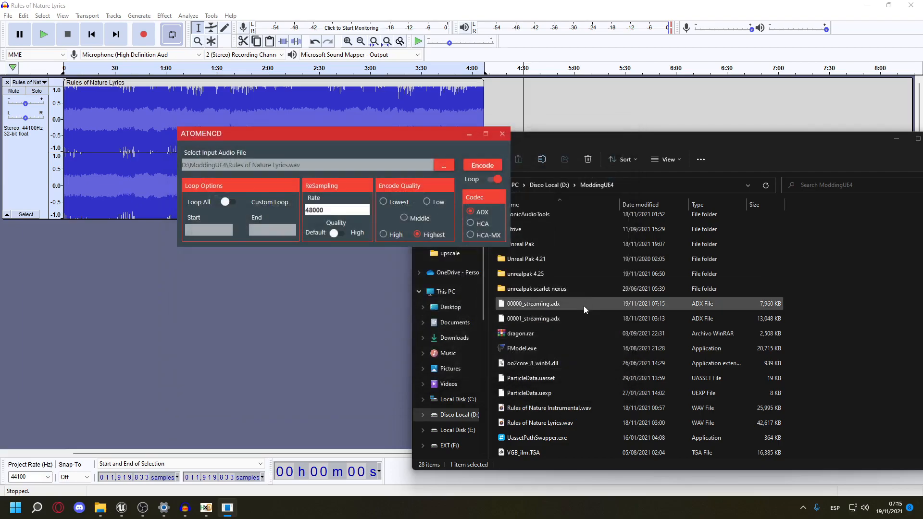
Copy 00000_streaming.adx and 00001_streaming.adx from ModdingUE4 into the unpacked BGM folder, replacing the original files
left_click(817, 313)
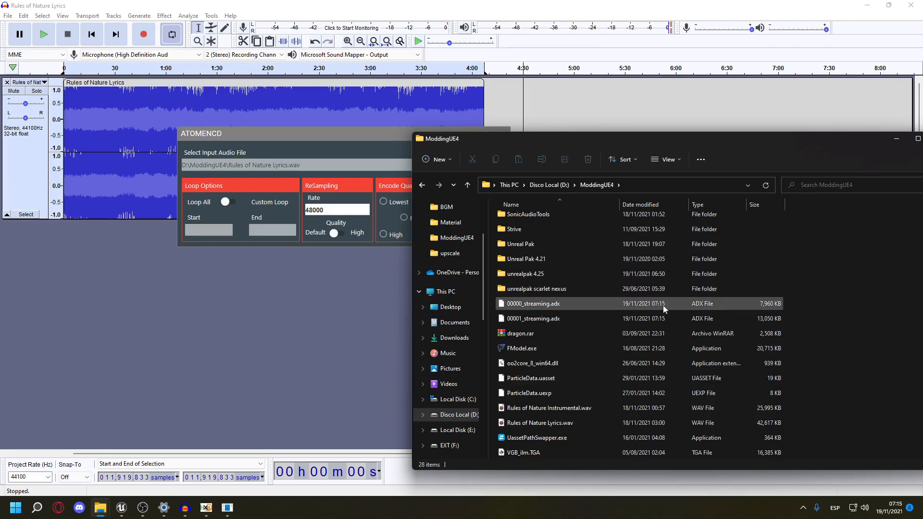
left_click(503, 306)
left_click(502, 317, "ctrl")
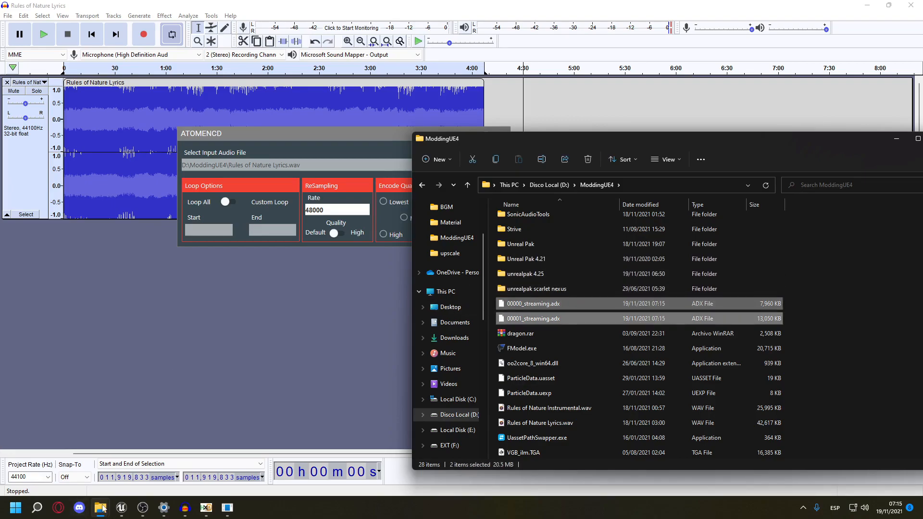
mouse_move(103, 508)
left_click(284, 458)
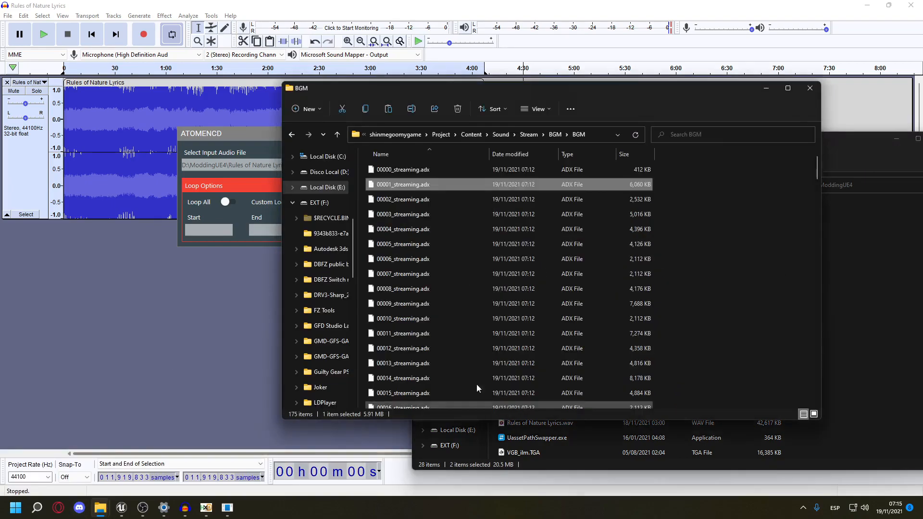
left_click(707, 211)
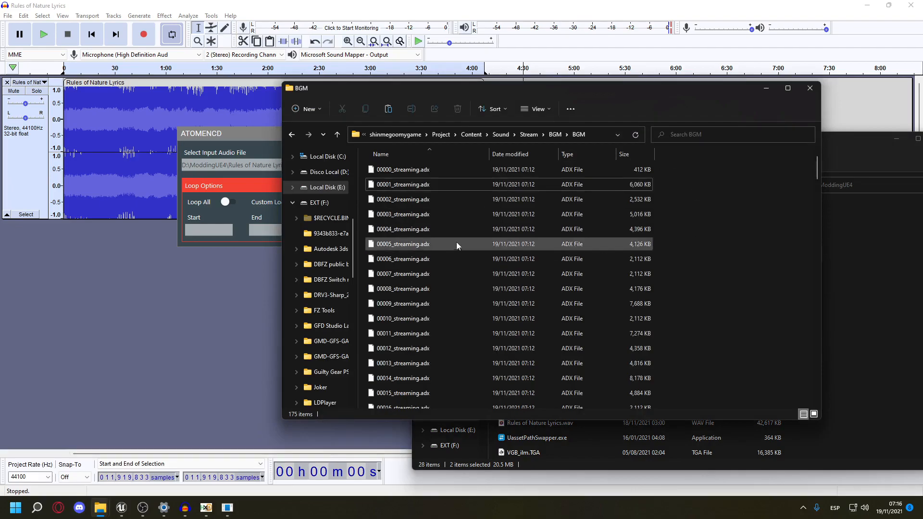
key("ctrl+v")
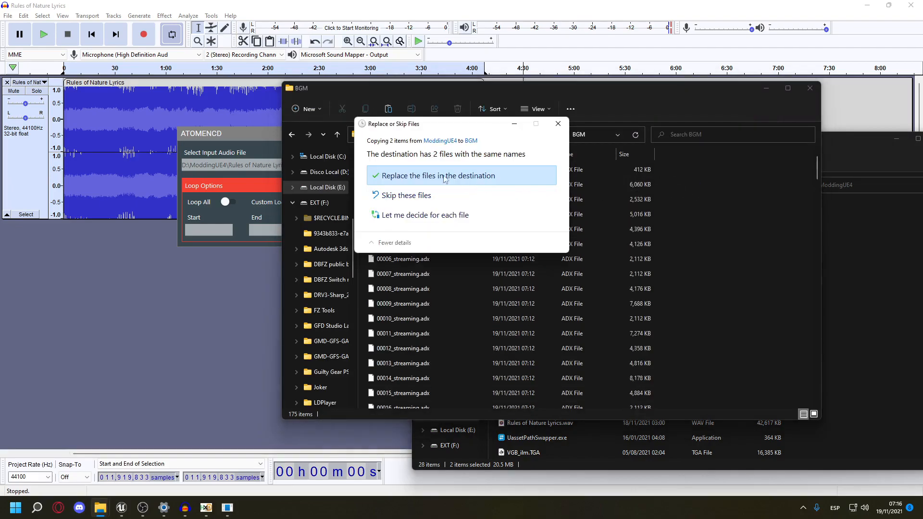
left_click(430, 176)
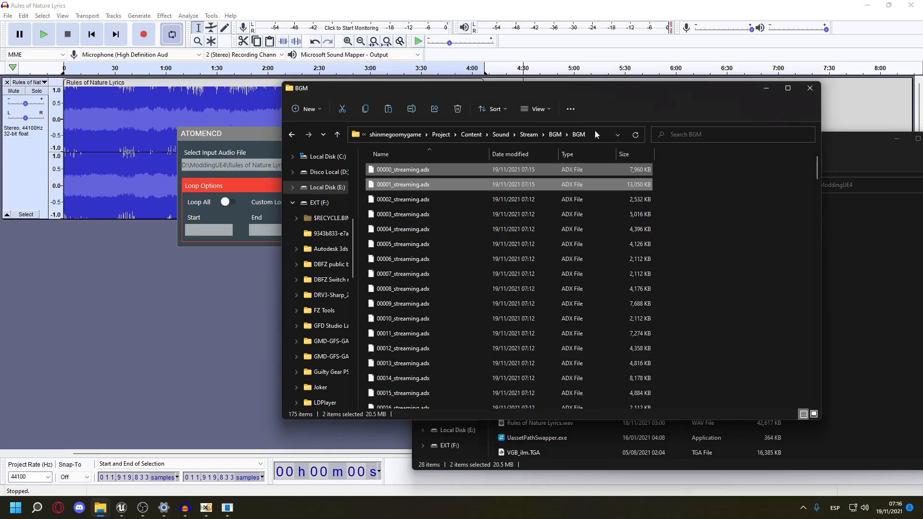
Repack the unpacked BGM folder in Sound\Stream\BGM with AcbEditor.exe from D:\ModdingUE4\SonicAudioTools
left_click(562, 136)
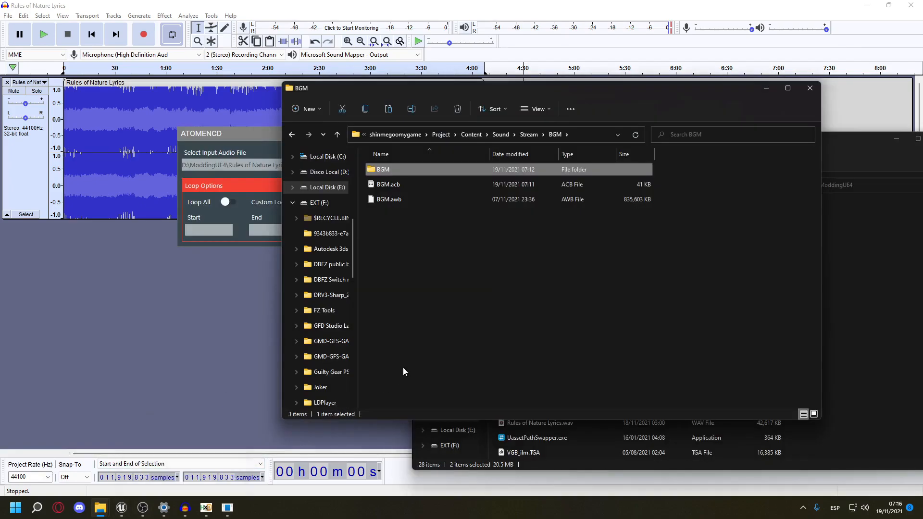
left_click(434, 267)
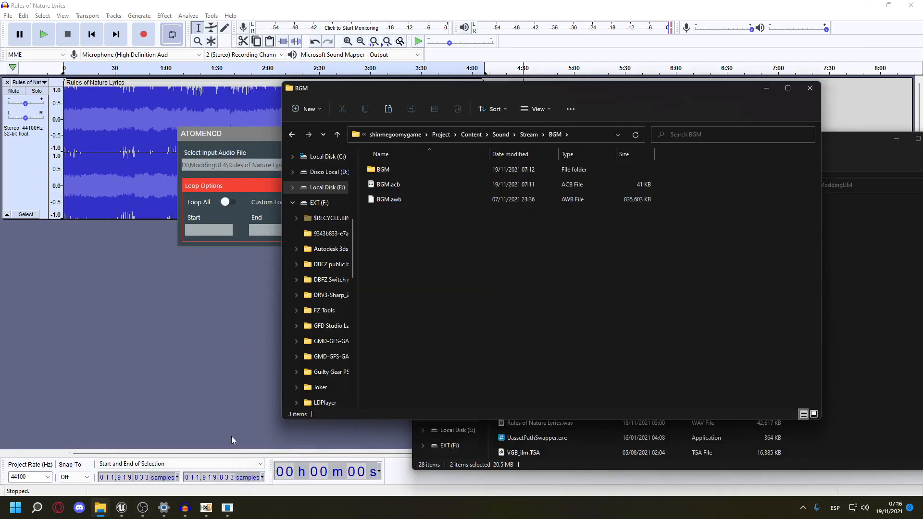
mouse_move(100, 508)
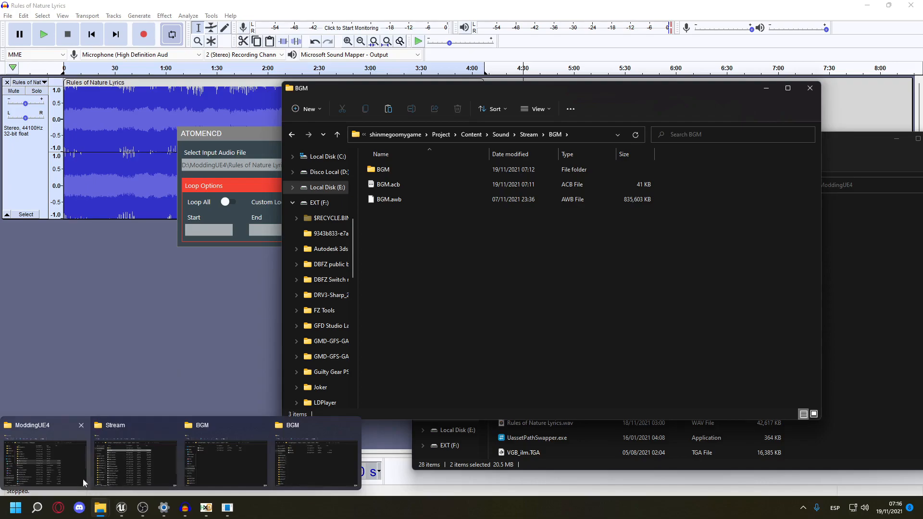
left_click(66, 463)
scroll(530, 296, "up", 4)
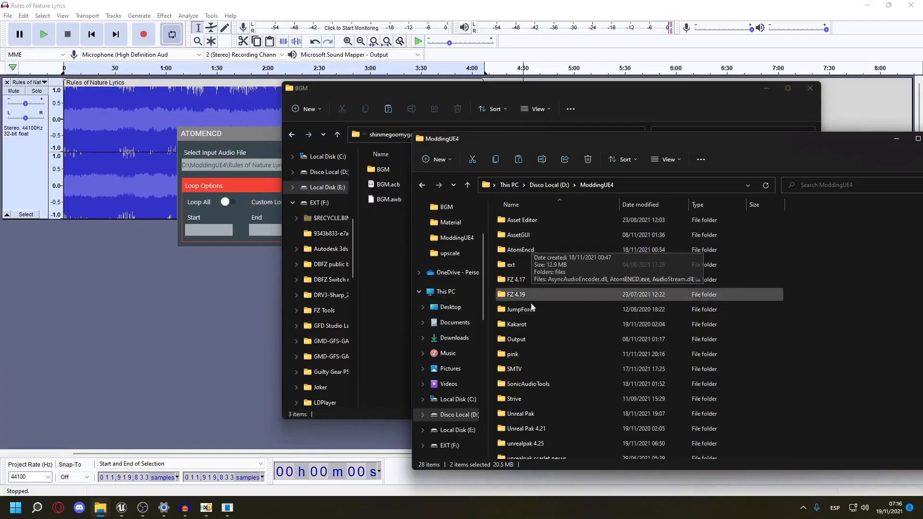
double_click(530, 383)
left_click_drag(562, 145, 161, 137)
left_click(653, 243)
left_click(385, 169)
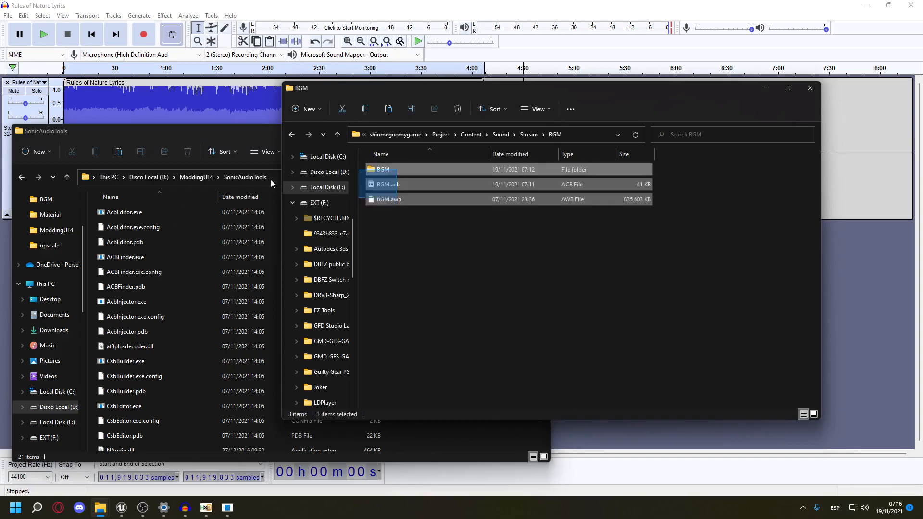
left_click_drag(394, 176, 126, 212)
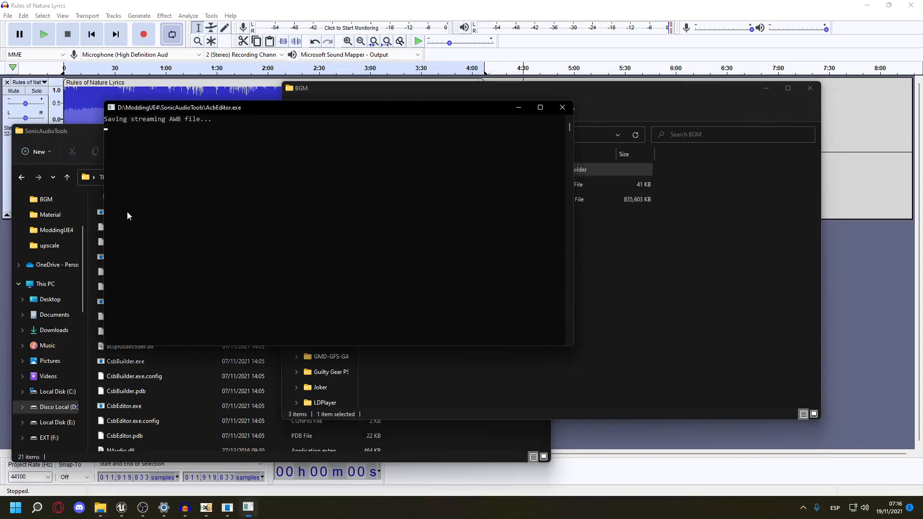
left_click_drag(636, 214, 520, 206)
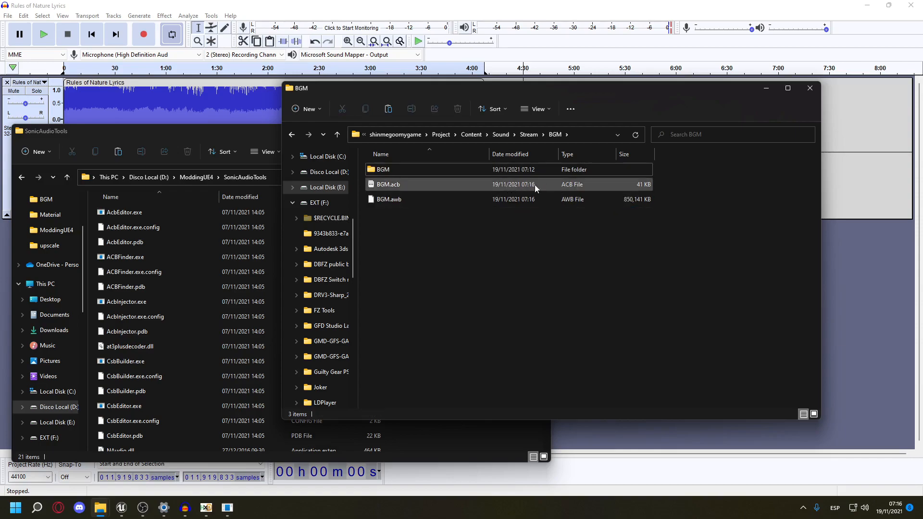
Switch to HxD and close the Special editors pane and the previously opened BGM.acb
left_click_drag(388, 183, 179, 301)
left_click(34, 44)
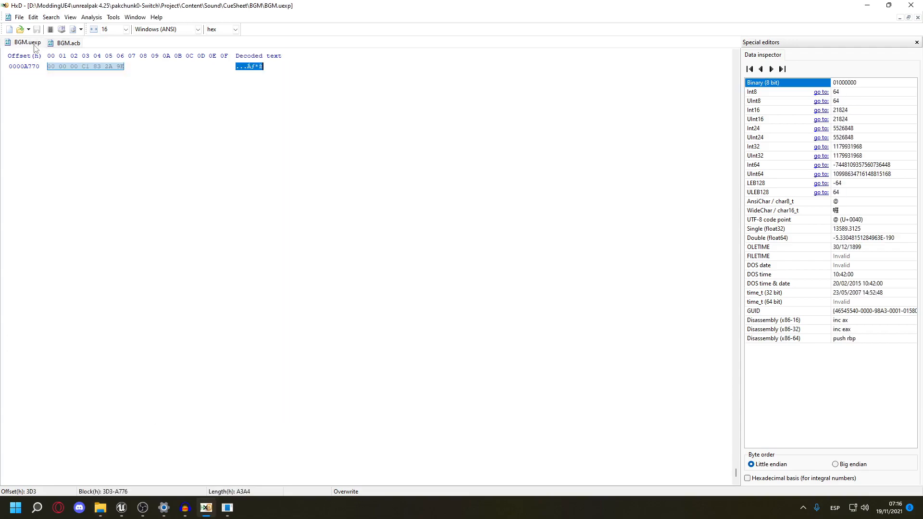
left_click(69, 44)
left_click(917, 43)
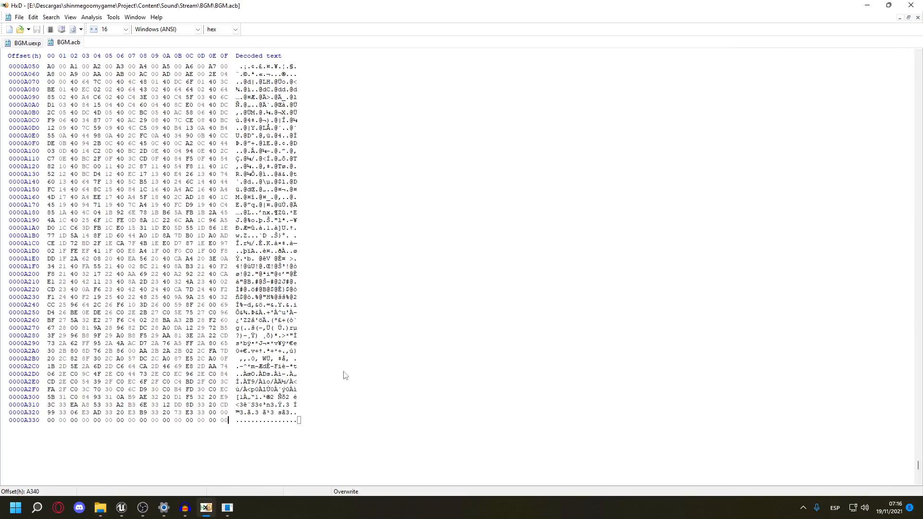
left_click(917, 17)
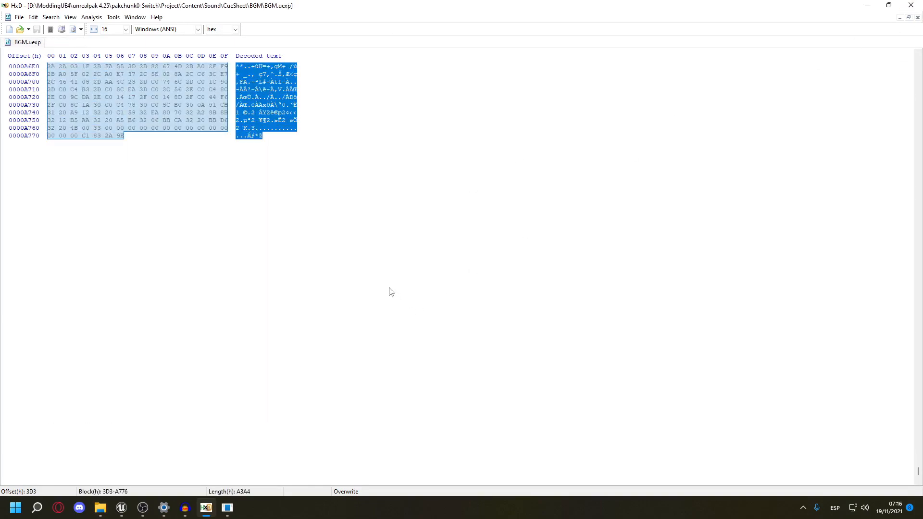
Go back to the start of BGM.uexp, and open the repacked BGM.acb from the BGM folder in HxD
scroll(345, 244, "up", 20)
scroll(318, 269, "up", 20)
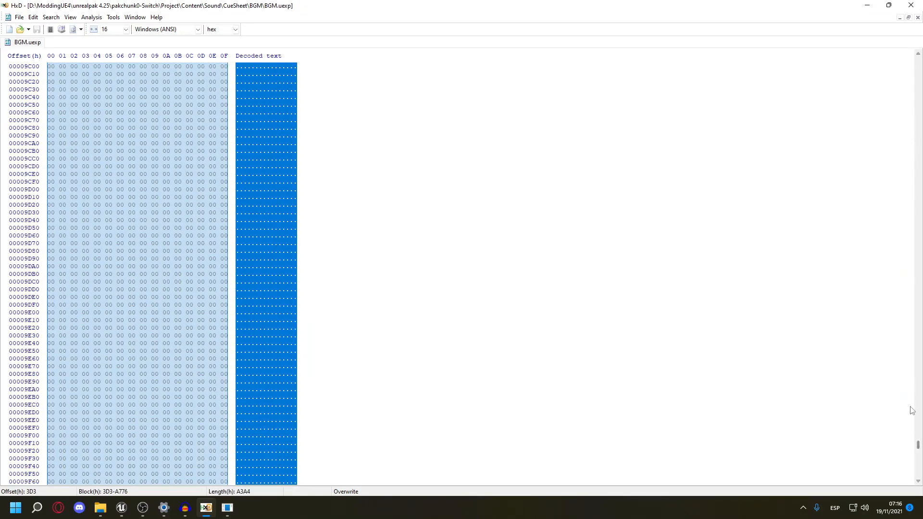
left_click_drag(918, 447, 916, 68)
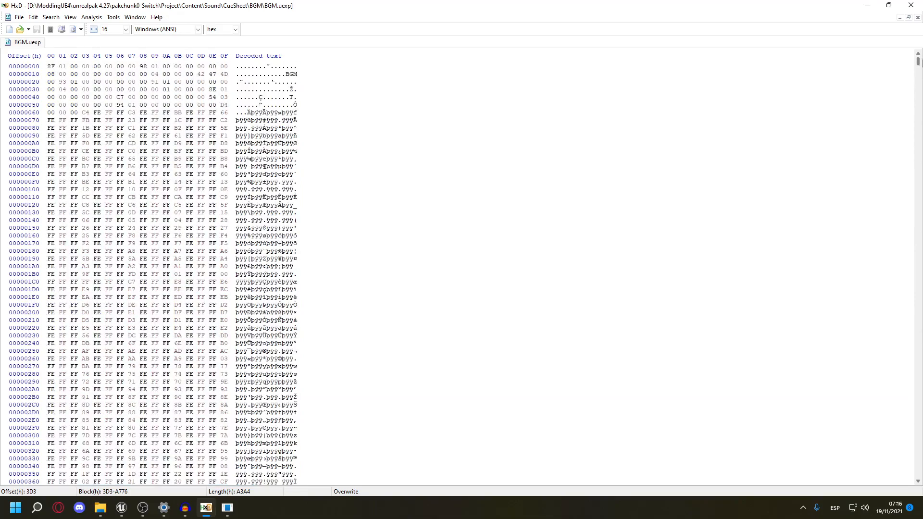
key("super+Tab")
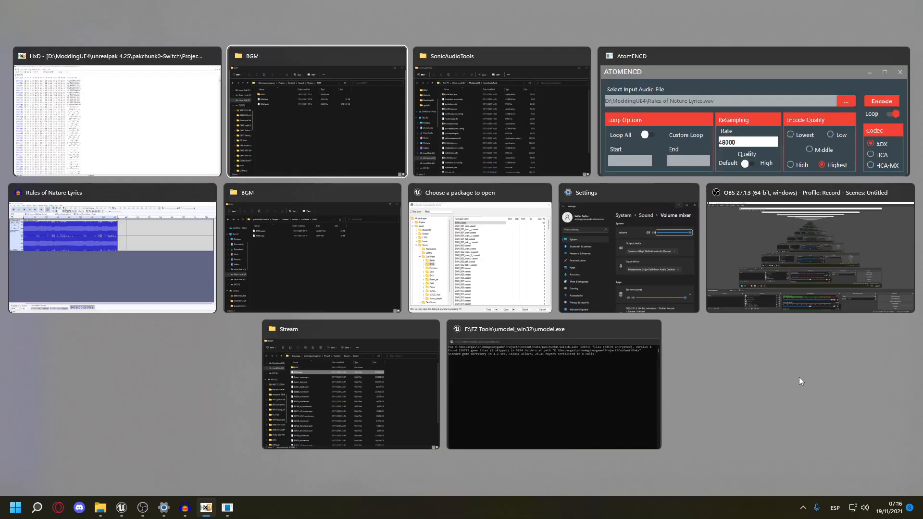
left_click(317, 152)
left_click_drag(388, 184, 94, 151)
Copy all bytes of BGM.acb and overwrite BGM.uexp with them from offset 3D3
key("ctrl+a")
left_click(28, 43)
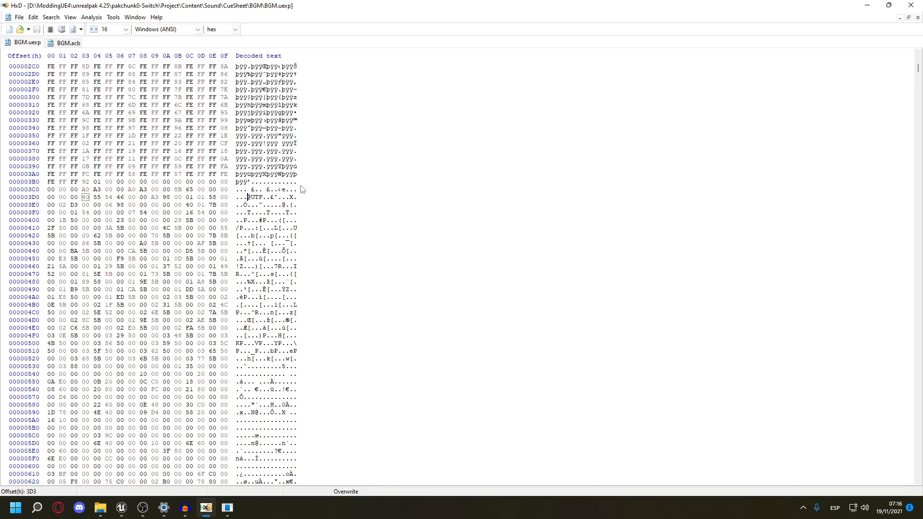
key("ctrl+v")
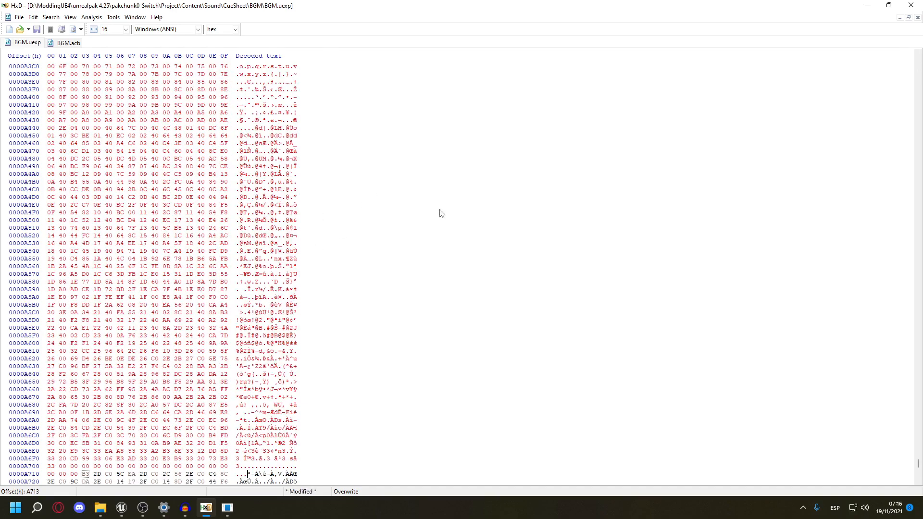
scroll(233, 240, "down", 10)
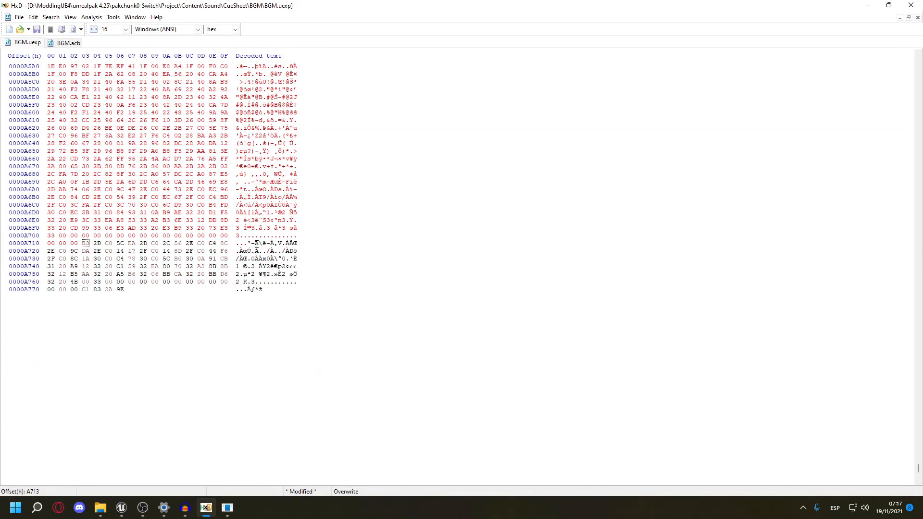
Overwrite the leftover bytes in BGM.uexp from offset A713 through A765 with 00, and save the file
left_click_drag(247, 242, 267, 275)
key("Tab")
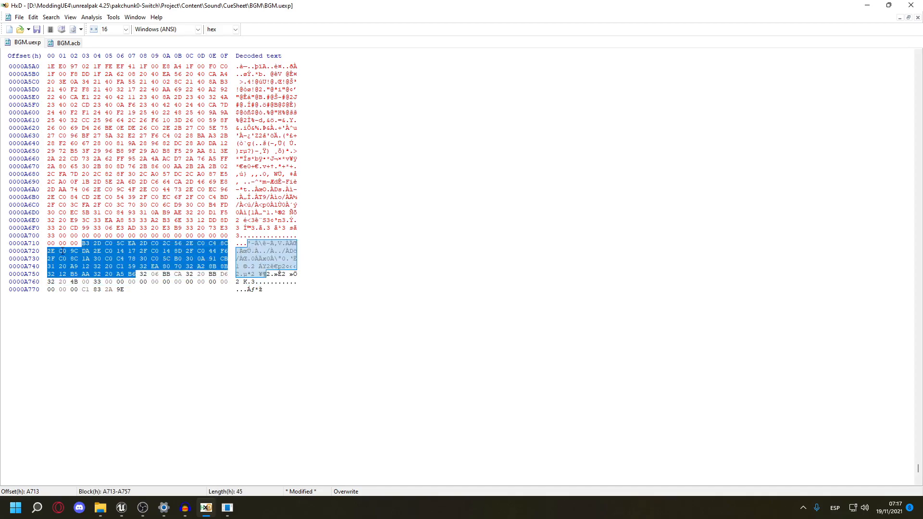
left_click(82, 243)
type("00 00 00 00 00 00 00 00 00 00 00 00 00 00 00 00 00 00 00 00 00 00 00 00 00 00 00 00 00 00 00 00 00 00 00 00 00 00 00 00 00 00 00 00 00 00 00 00 00 00 00 00 00 00 00 00 00 00 00 00 00 00 00 00 00 00 00 00 00 00 00 00 00 00 00 00 00 00 00 00 00 00 00")
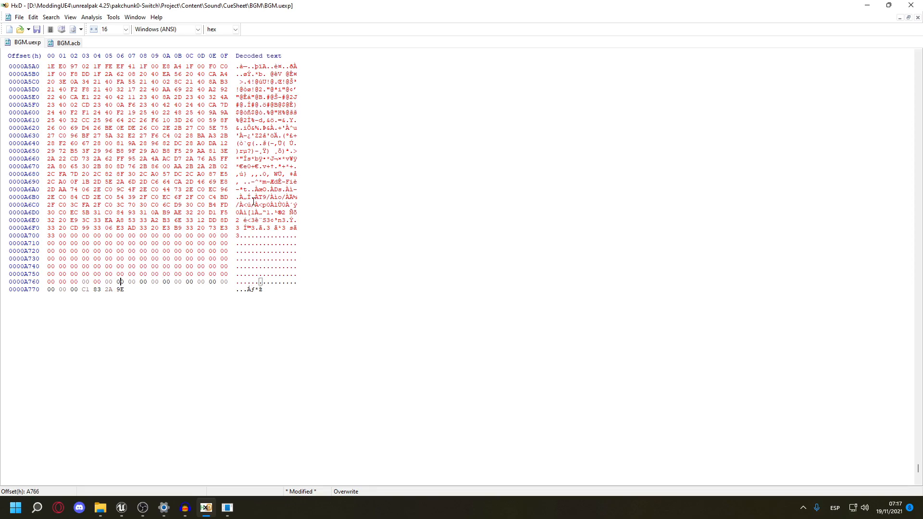
scroll(287, 184, "up", 7)
key("ctrl+s")
Switch to the unrealpak 4.25 folder and repack the pakchunk0-Switch folder with UnrealPak-With-Compression.bat
key("alt+Tab")
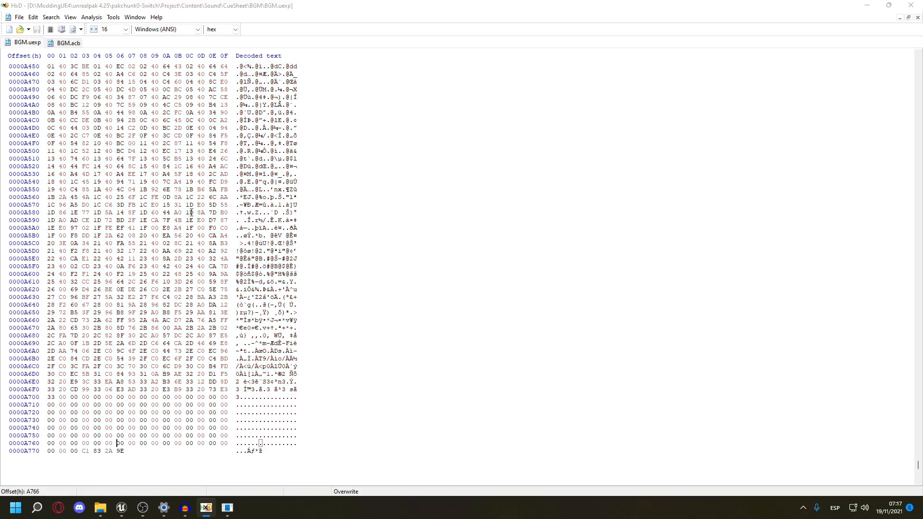
left_click(264, 283)
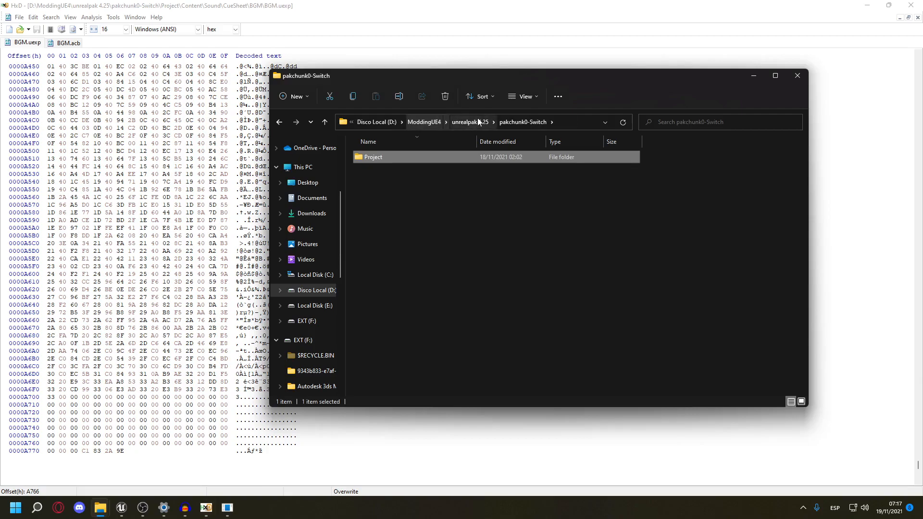
left_click(476, 118)
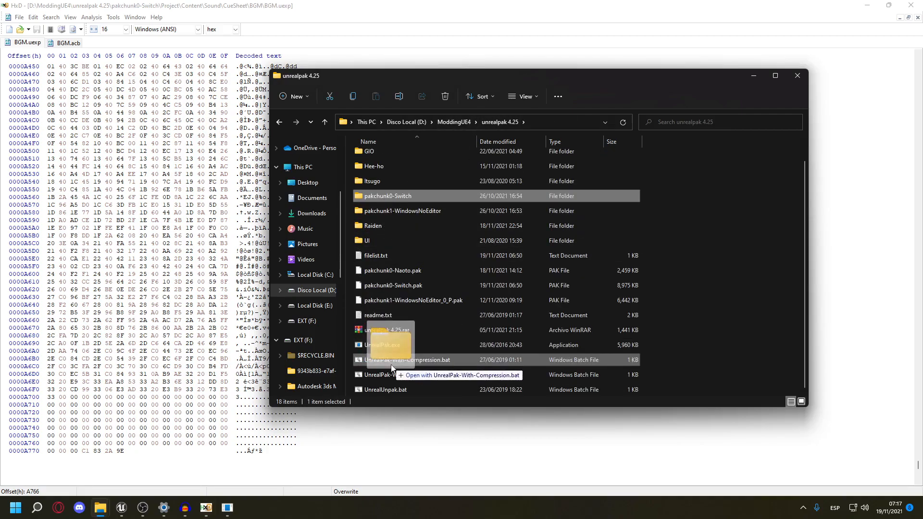
double_click(391, 363)
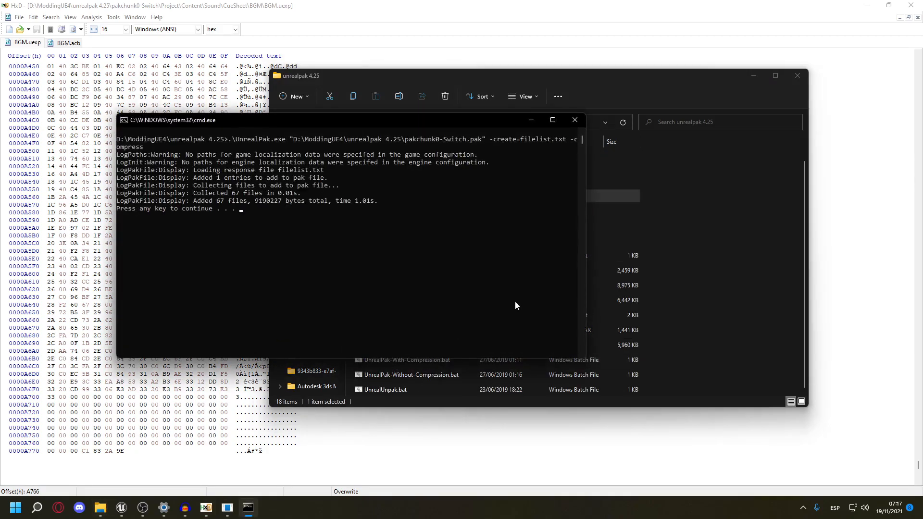
key("Return")
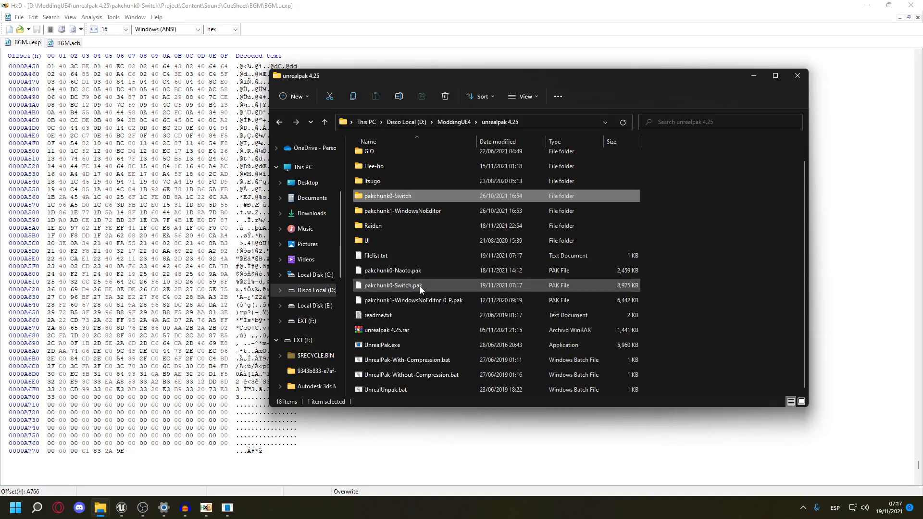
Copy the new pakchunk0-Switch.pak, launch yuzu, and open the mod data location of SHIN MEGAMI TENSEI V
left_click(421, 285)
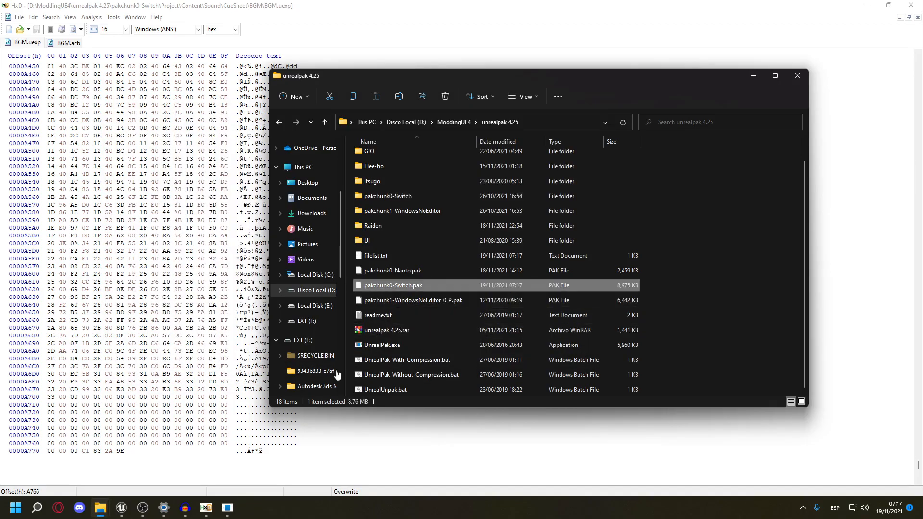
left_click(37, 507)
type("yuzu")
key("Return")
left_click(743, 78)
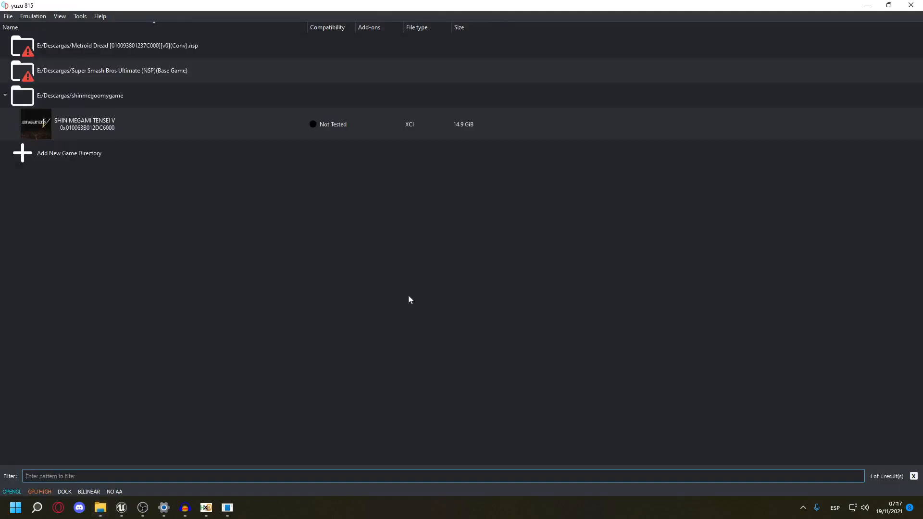
right_click(128, 123)
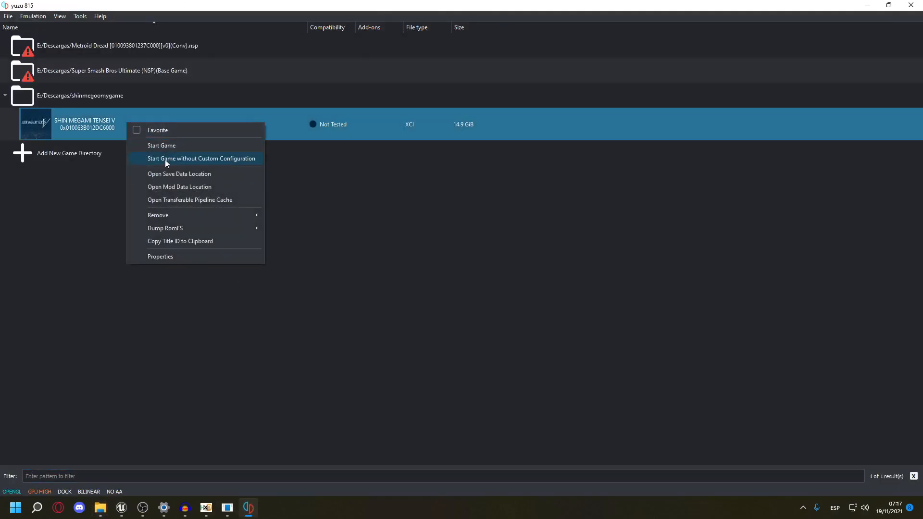
left_click(179, 187)
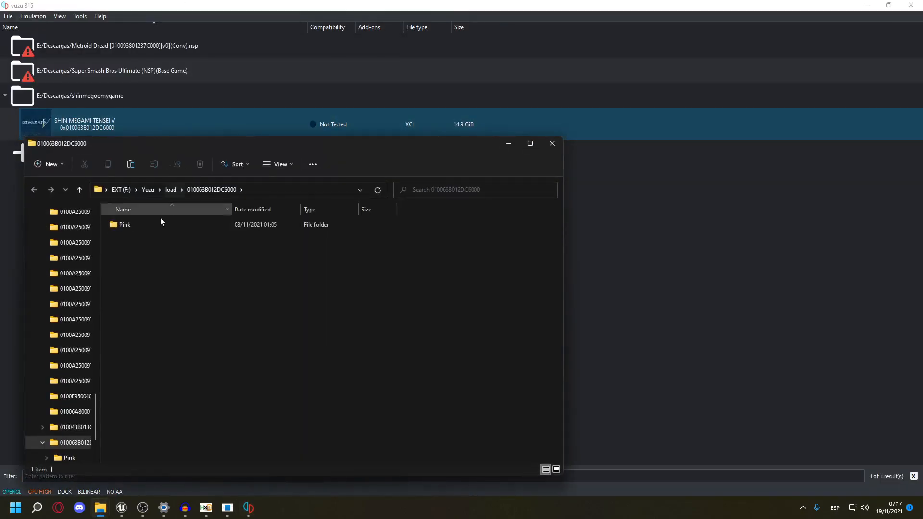
Paste pakchunk0-Switch.pak into Pink\romfs\Project\Content\Paks\~mods, replacing the existing file
left_click(133, 226)
double_click(134, 226)
double_click(133, 226)
double_click(134, 225)
double_click(133, 225)
double_click(134, 225)
double_click(134, 226)
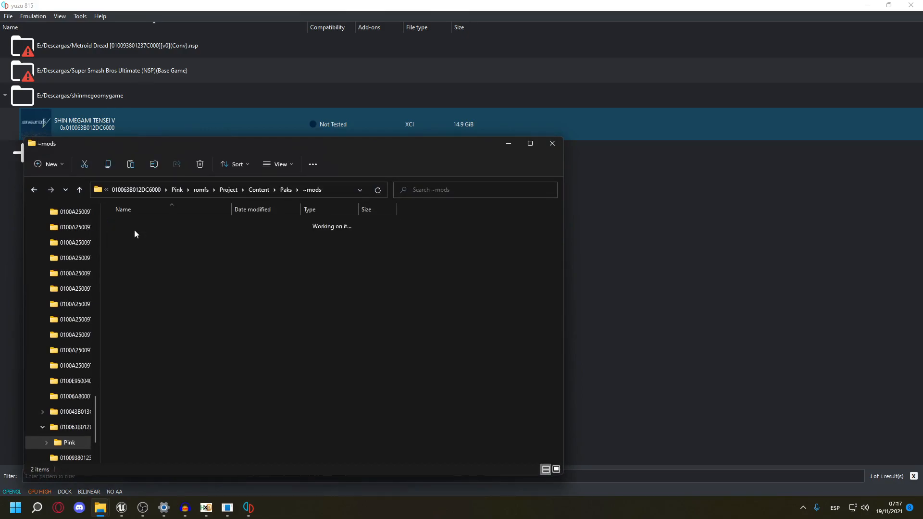
key("ctrl+v")
left_click(390, 193)
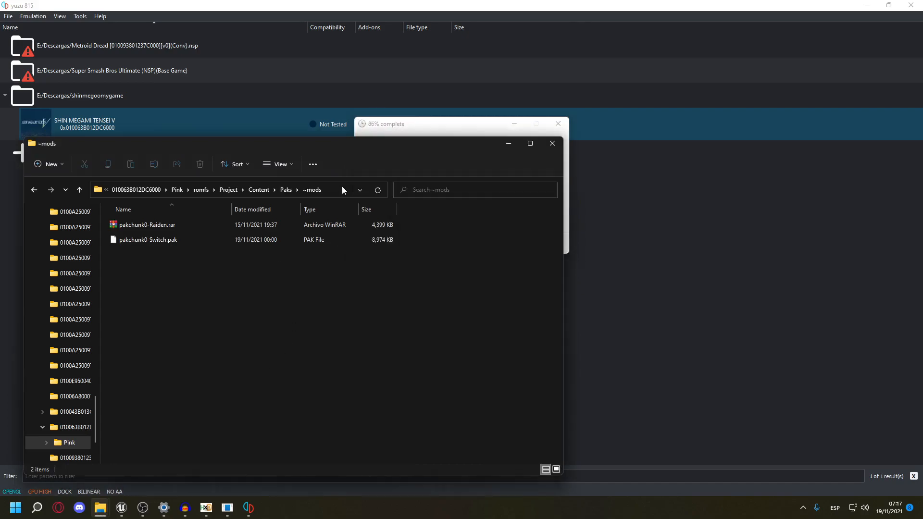
Open the Sound\Stream folder inside the Pink mod's romfs\Project\Content folder
left_click(290, 189)
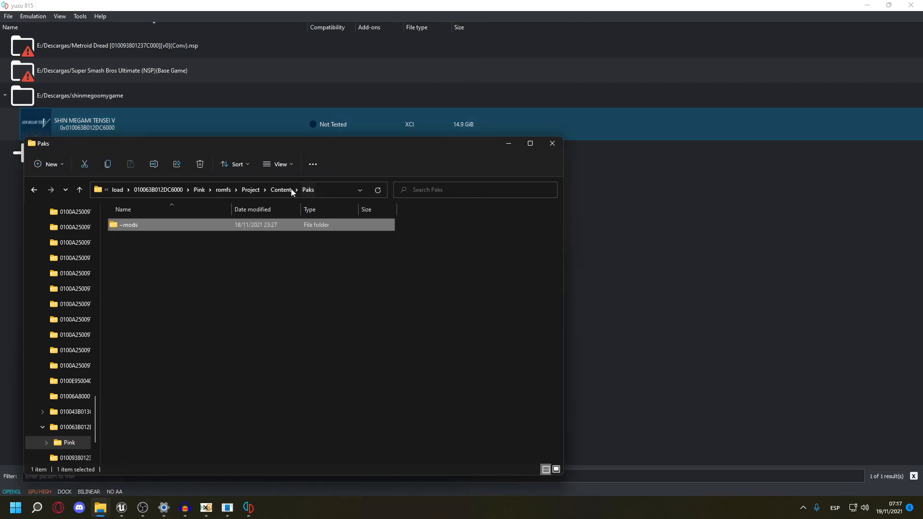
left_click(246, 191)
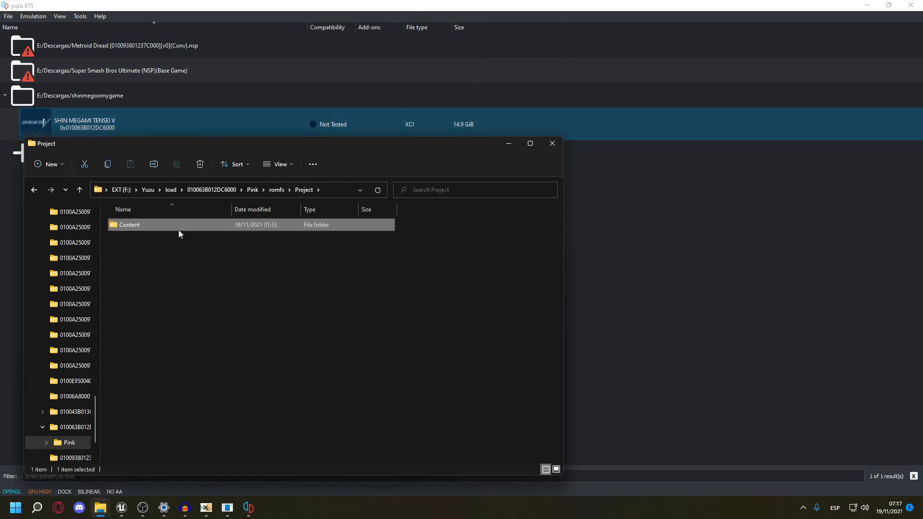
double_click(214, 222)
double_click(134, 241)
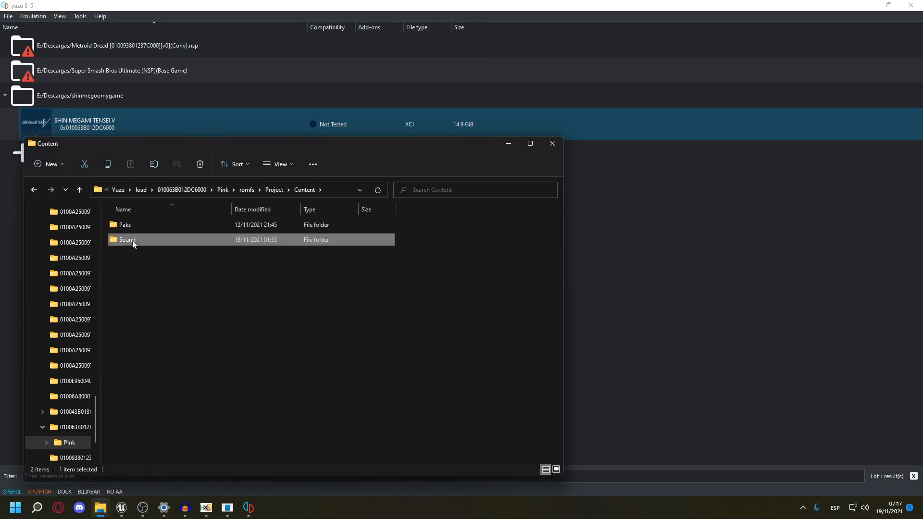
double_click(151, 226)
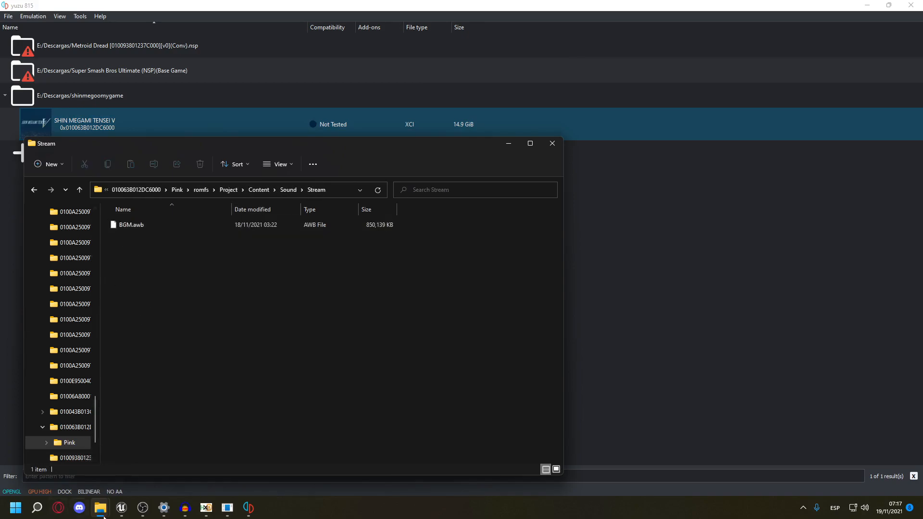
Move the repacked BGM.awb from the game's Sound\Stream\BGM folder into the mod's Stream folder, replacing the existing file
mouse_move(108, 514)
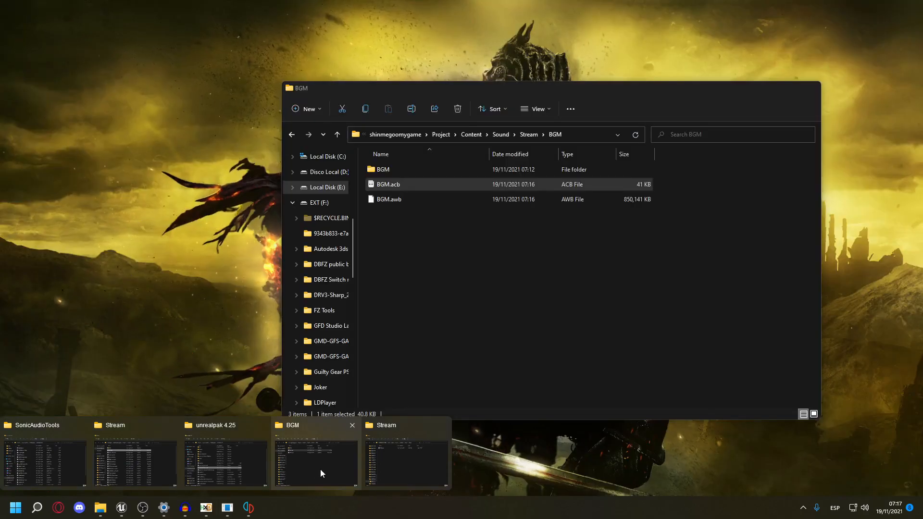
left_click(320, 469)
left_click(433, 198)
left_click(224, 282)
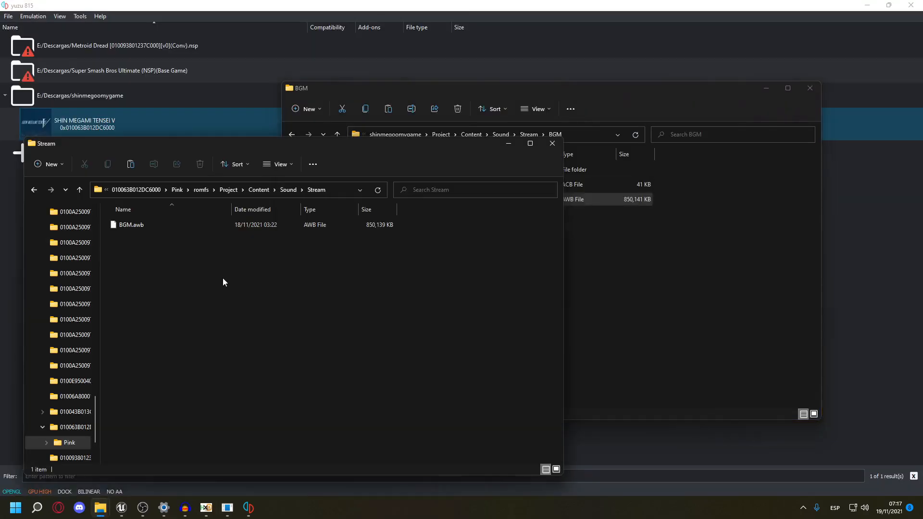
key("ctrl+v")
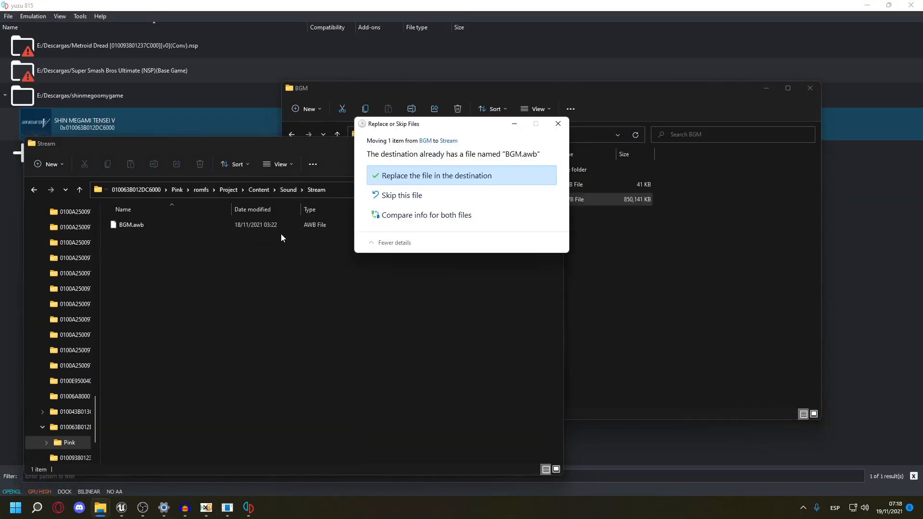
left_click(427, 179)
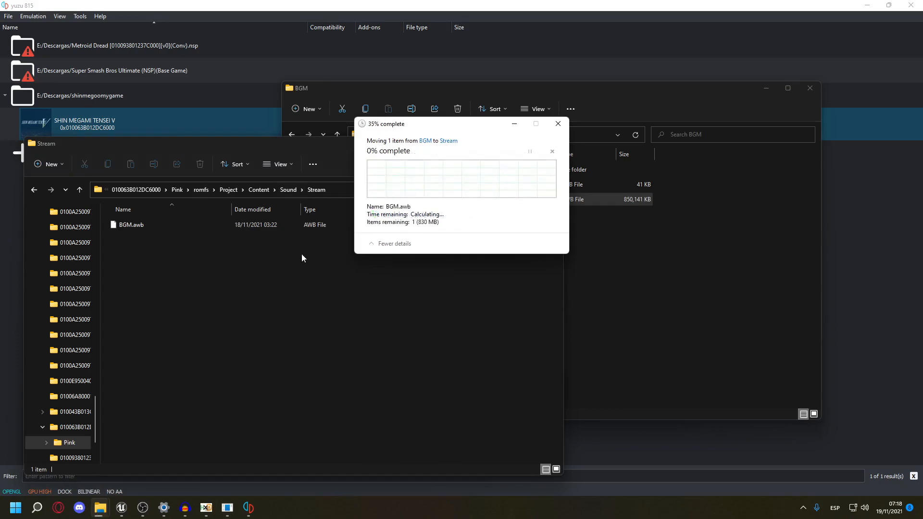
left_click(340, 194)
left_click(200, 319)
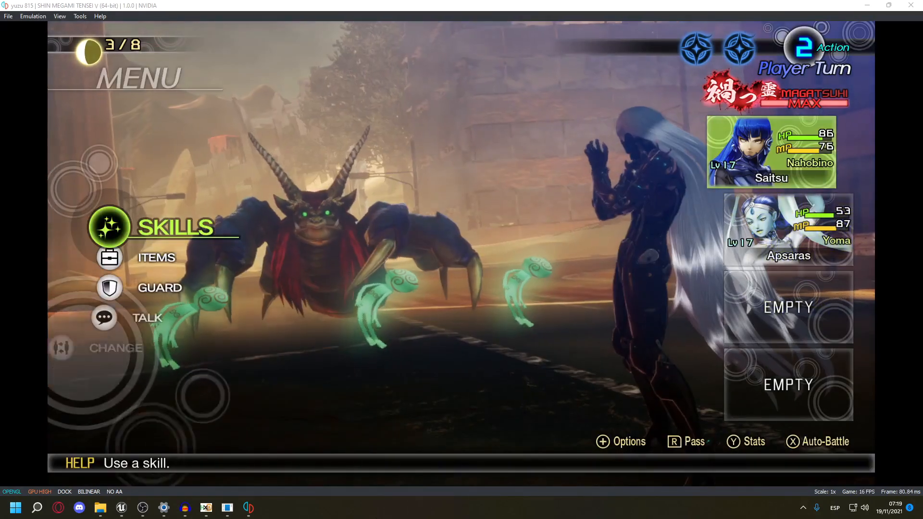
Test the music in battle by using Nahobino's Aramasa skill on Tsuchigumo
key("c")
key("c")
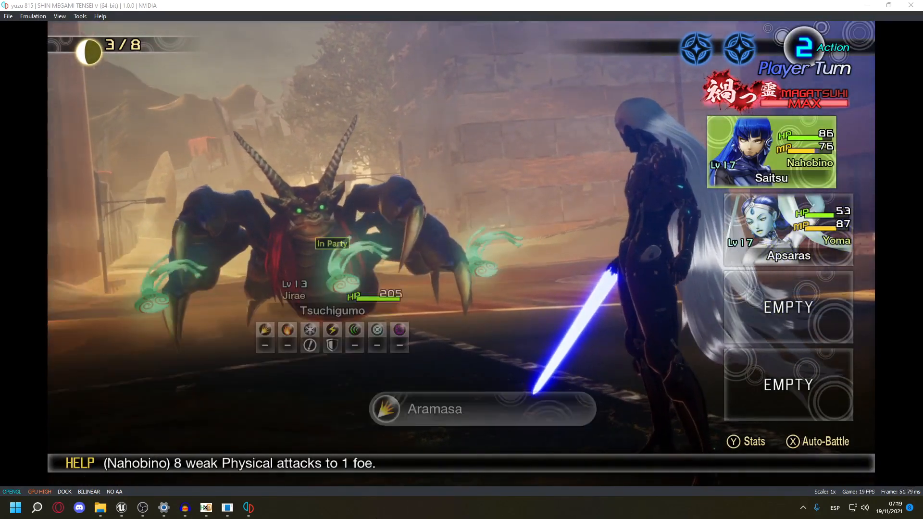
key("a")
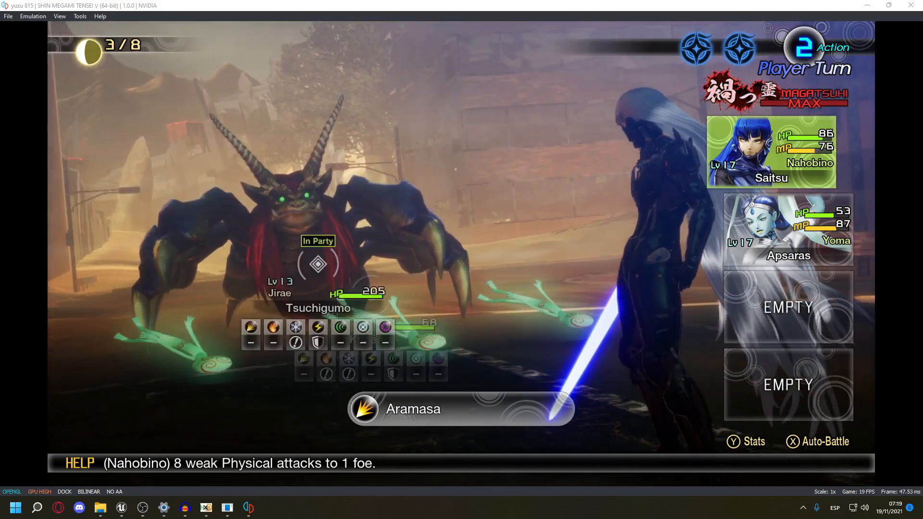
key("a")
key("d")
key("c")
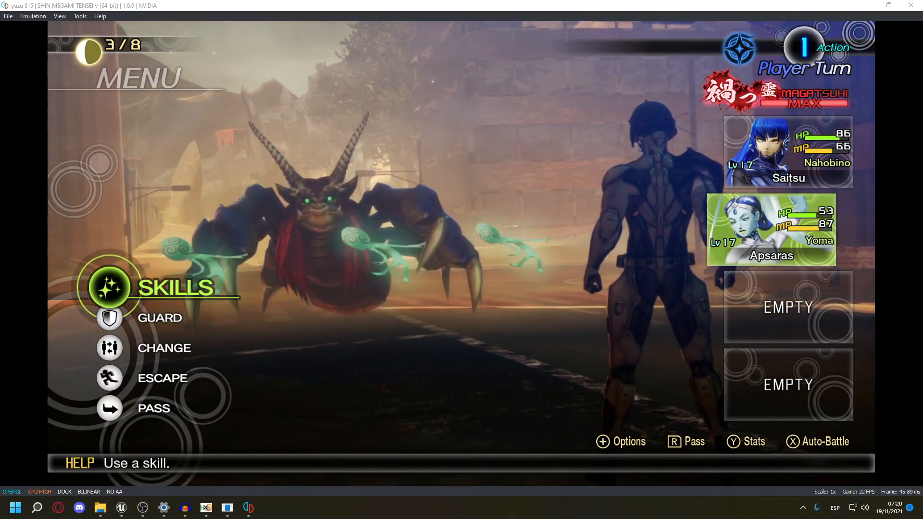
Cast Apsaras's Mabufu +2 on all foes, and stop the emulation
key("c")
key("Down")
key("Down")
key("c")
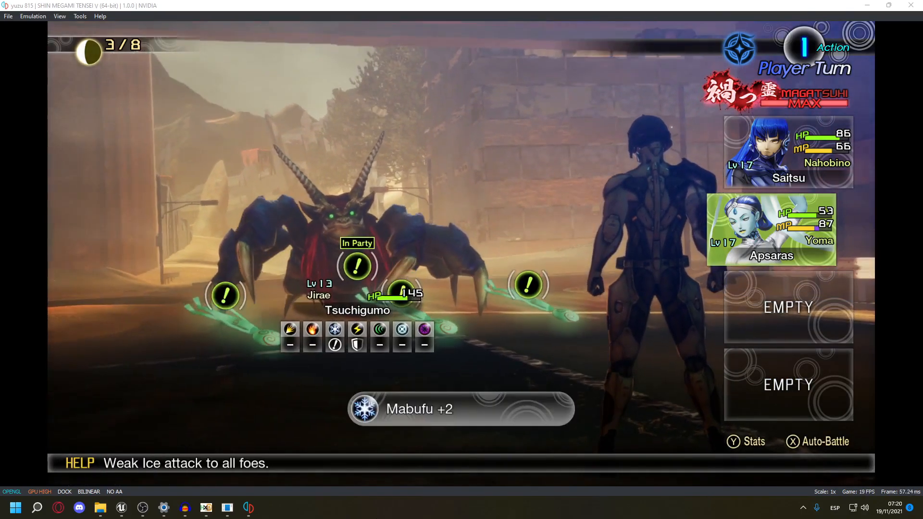
key("c")
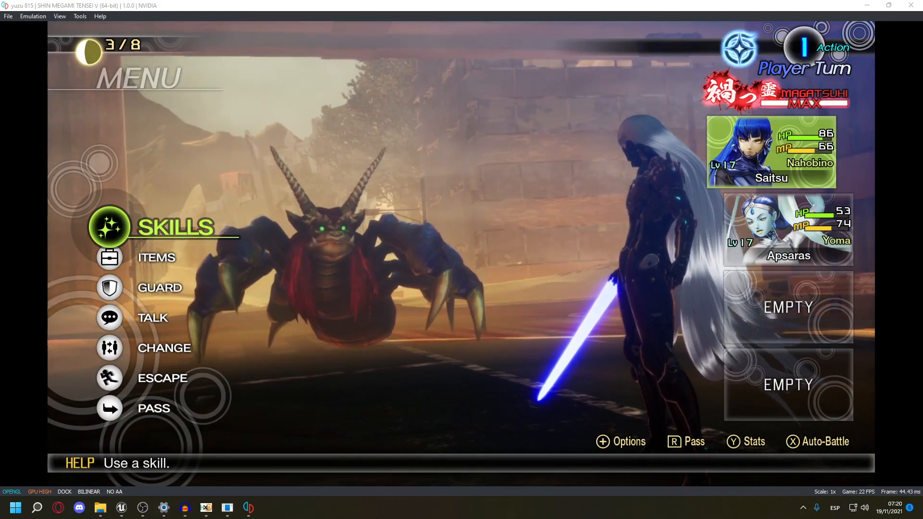
left_click(36, 19)
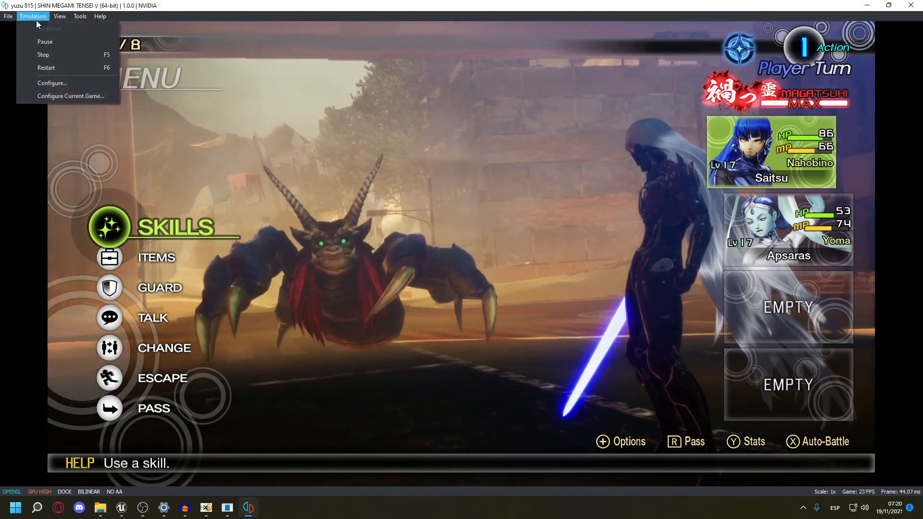
left_click(39, 54)
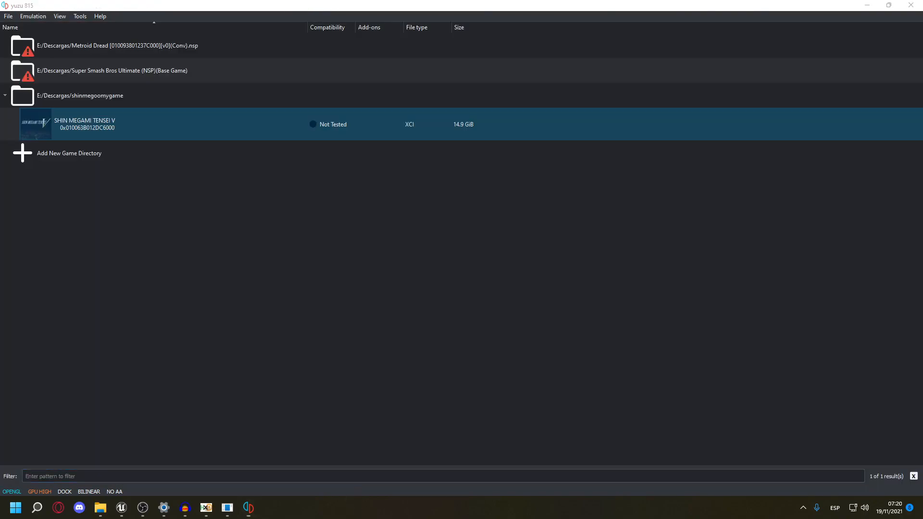